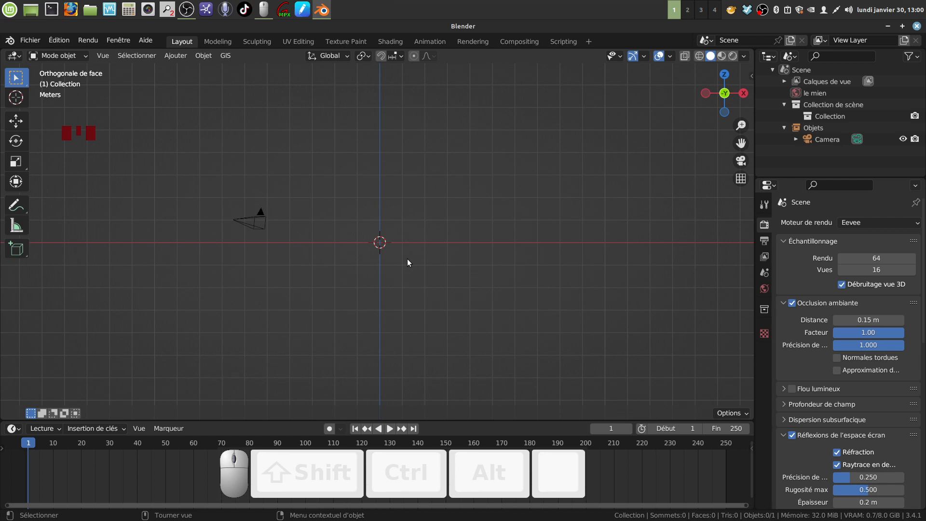
Add a cylinder mesh at the origin of the scene
{"action": "scroll", "coordinate": [388, 269], "scroll_direction": "up", "scroll_amount": 2}
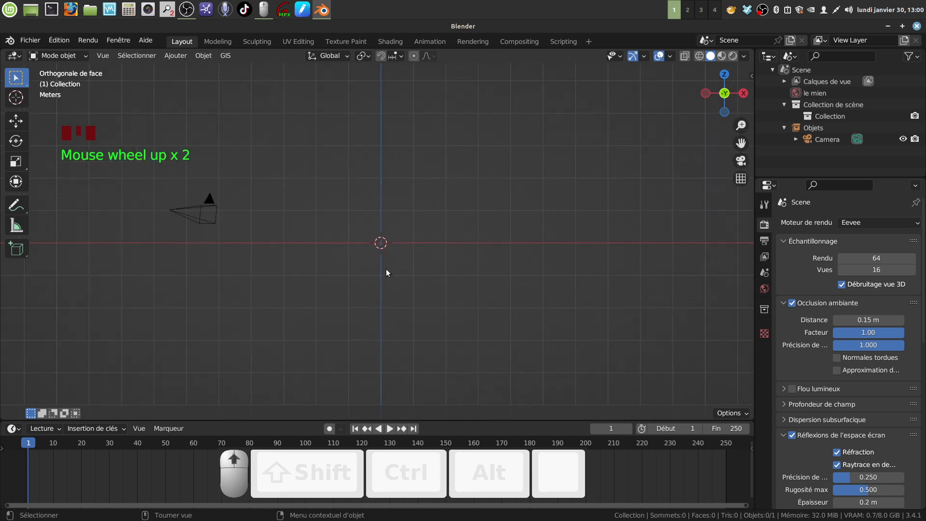
{"action": "scroll", "coordinate": [433, 212], "scroll_direction": "down", "scroll_amount": 2}
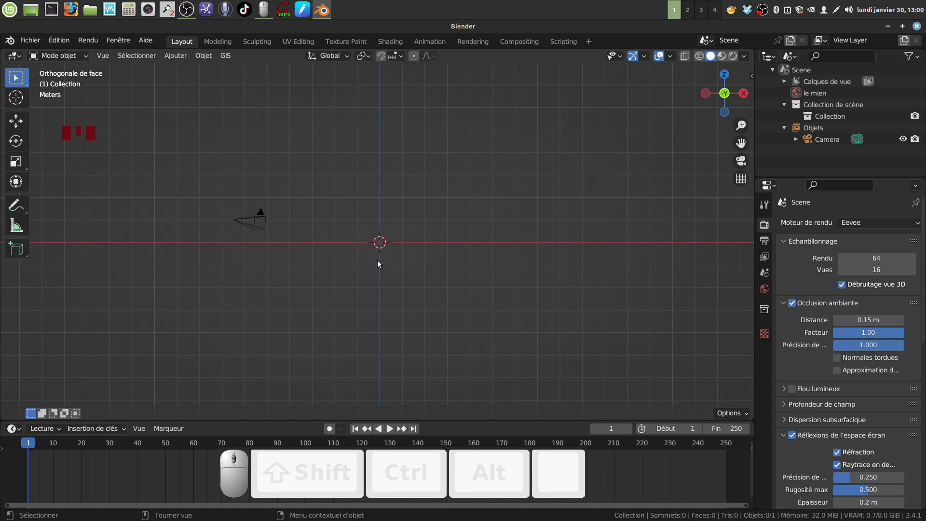
{"action": "left_click", "coordinate": [175, 60]}
{"action": "mouse_move", "coordinate": [192, 70]}
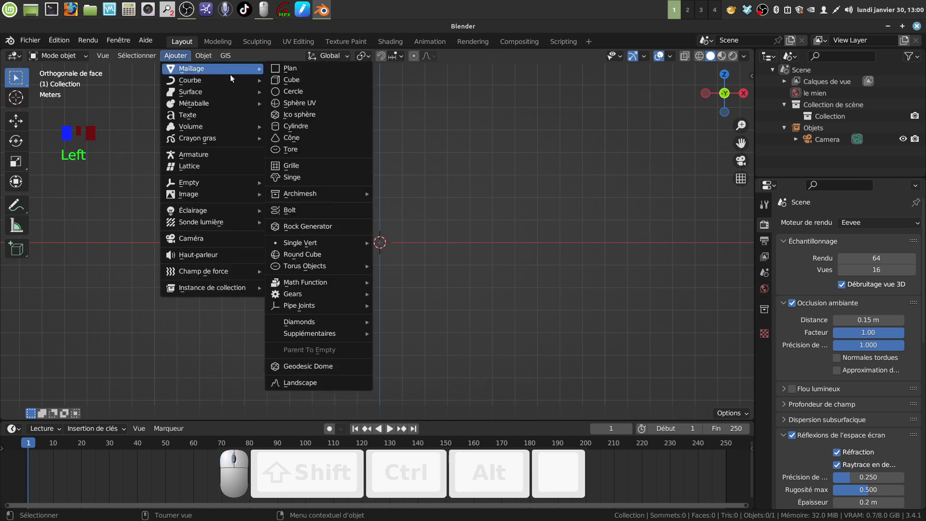
{"action": "left_click", "coordinate": [296, 125]}
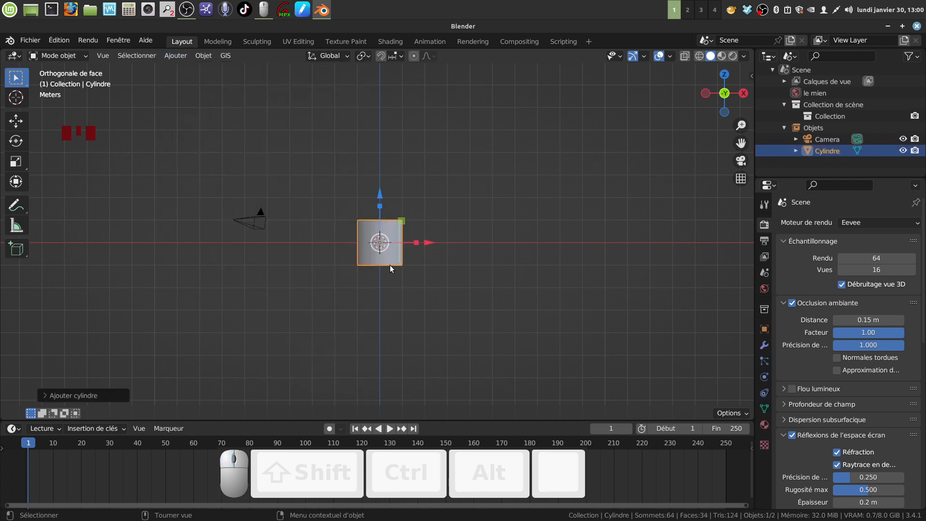
Stretch the cylinder's mesh along the Z axis to nearly three times its height
{"action": "key", "text": "Tab"}
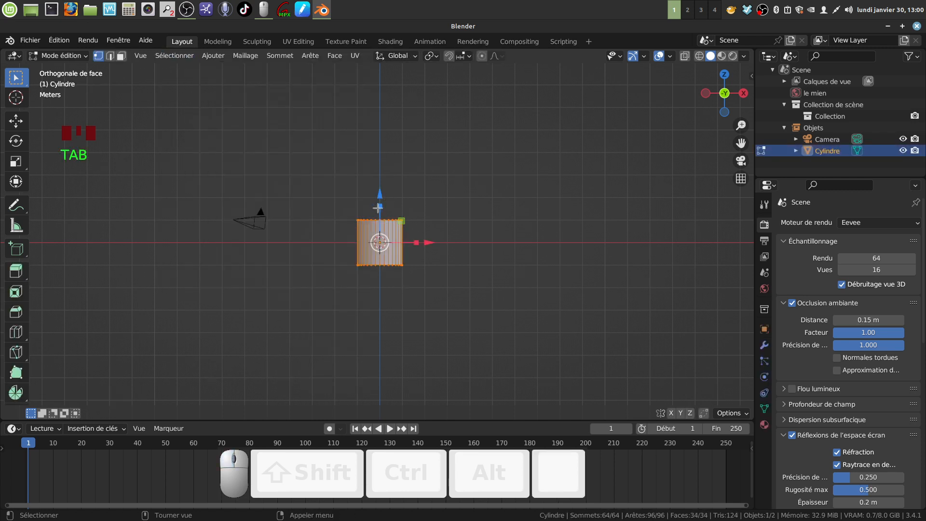
{"action": "left_click_drag", "start_coordinate": [378, 207], "coordinate": [376, 147]}
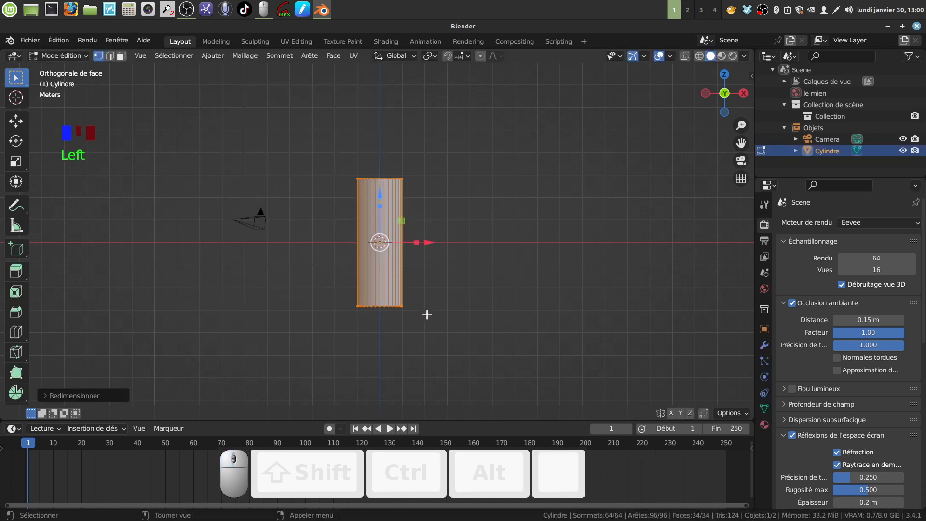
{"action": "scroll", "coordinate": [427, 315], "scroll_direction": "up", "scroll_amount": 1}
{"action": "key", "text": "Tab"}
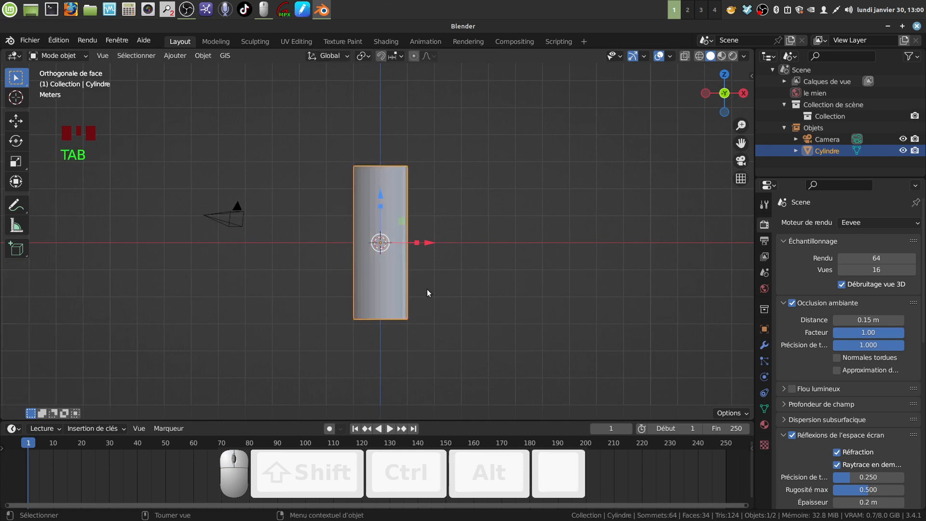
Apply auto smooth shading (Ombrage lissé auto) to the cylinder
{"action": "left_click", "coordinate": [390, 292]}
{"action": "right_click", "coordinate": [390, 291]}
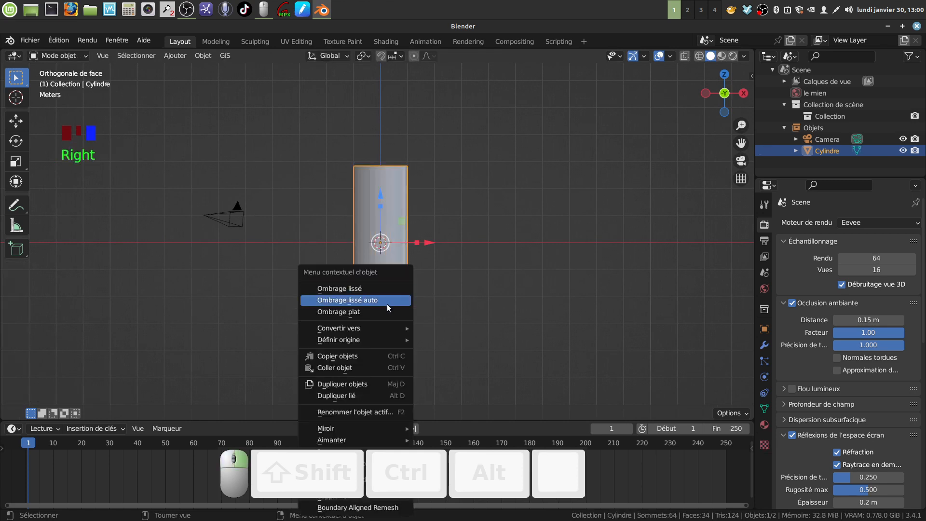
{"action": "left_click", "coordinate": [387, 303]}
Rotate the cylinder's whole mesh 90° around the Y axis so it lies horizontally
{"action": "key", "text": "Tab"}
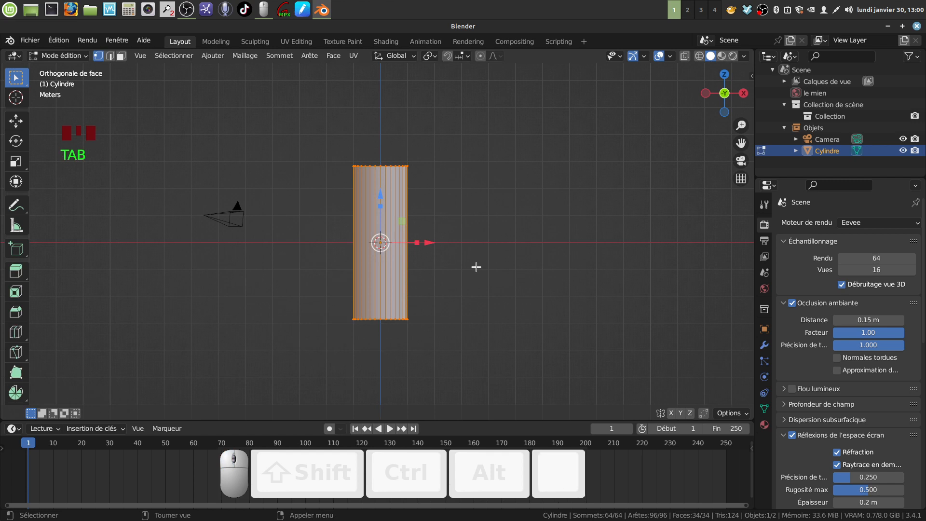
{"action": "key", "text": "r"}
{"action": "key", "text": "y"}
{"action": "key", "text": "KP_9"}
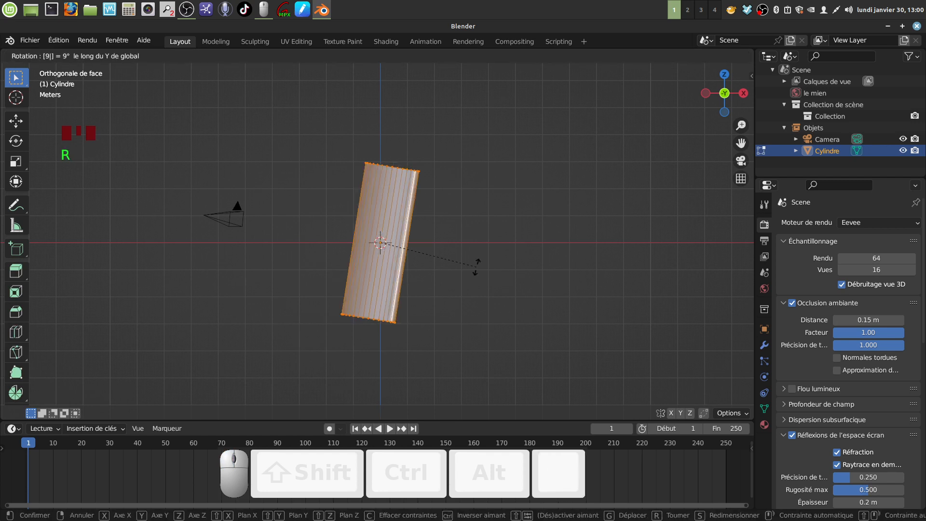
{"action": "key", "text": "KP_0"}
{"action": "left_click", "coordinate": [476, 265]}
{"action": "scroll", "coordinate": [467, 263], "scroll_direction": "up", "scroll_amount": 2}
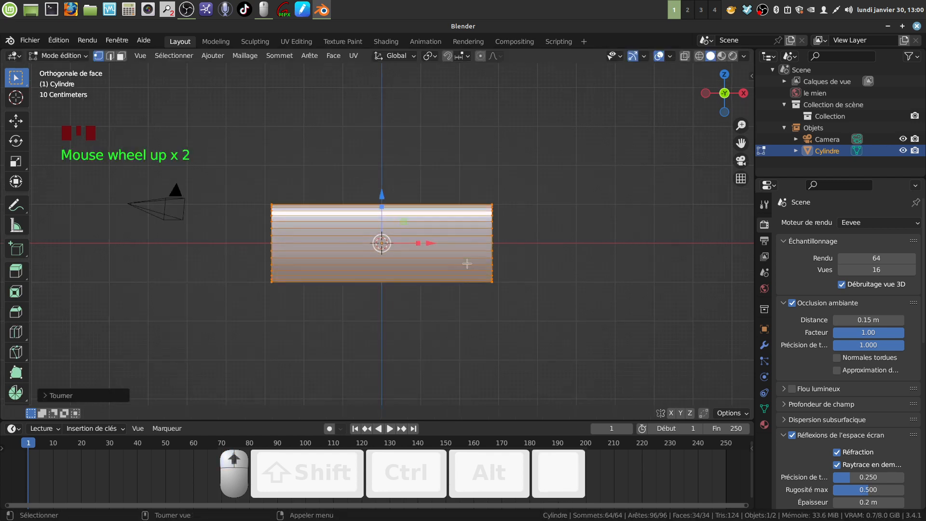
Cut two edge loops around the cylinder and scale them apart along X to widen the middle section
{"action": "key", "text": "Tab"}
{"action": "key", "text": "Tab"}
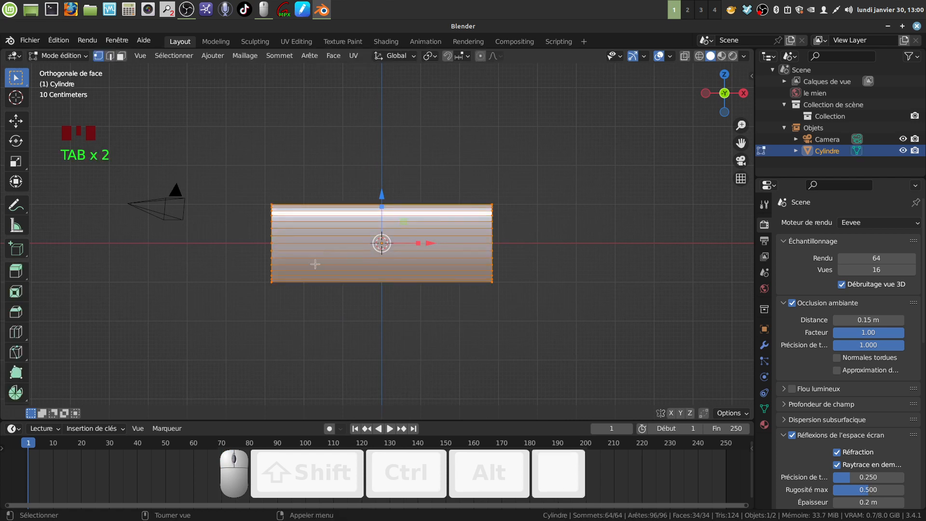
{"action": "key", "text": "ctrl+r"}
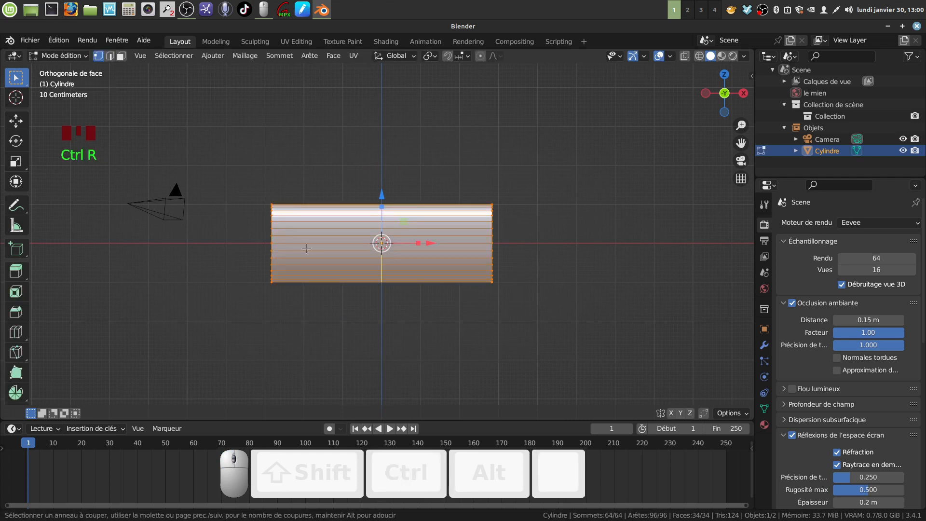
{"action": "scroll", "coordinate": [306, 248], "scroll_direction": "up", "scroll_amount": 2}
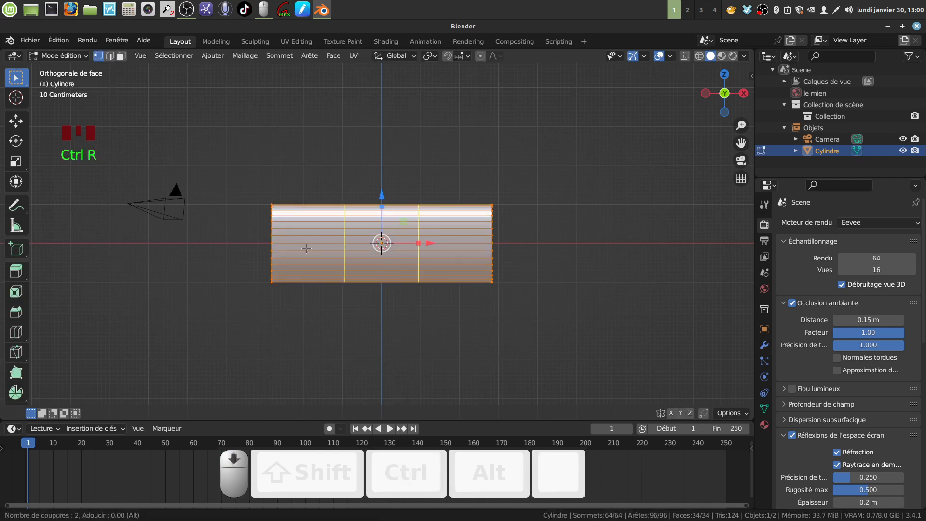
{"action": "left_click", "coordinate": [307, 248]}
{"action": "left_click_drag", "start_coordinate": [418, 244], "coordinate": [436, 244]}
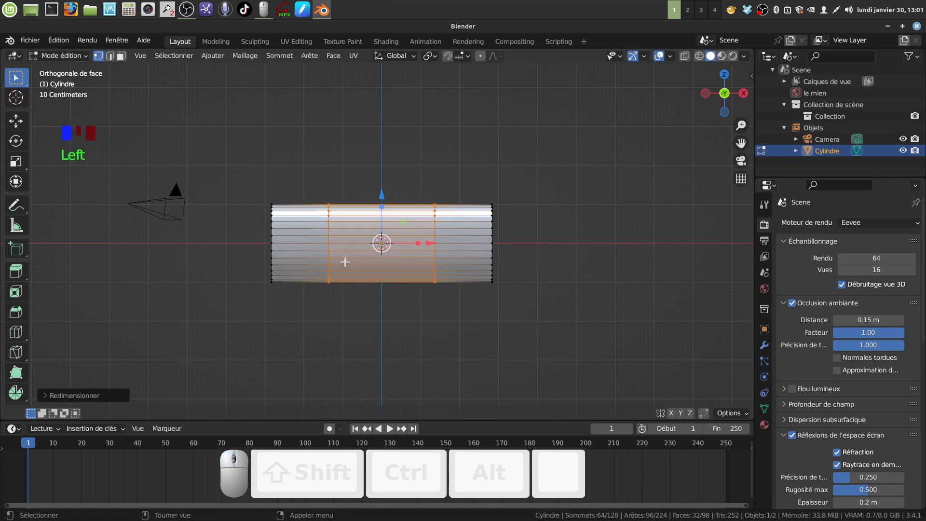
{"action": "key", "text": "alt+a"}
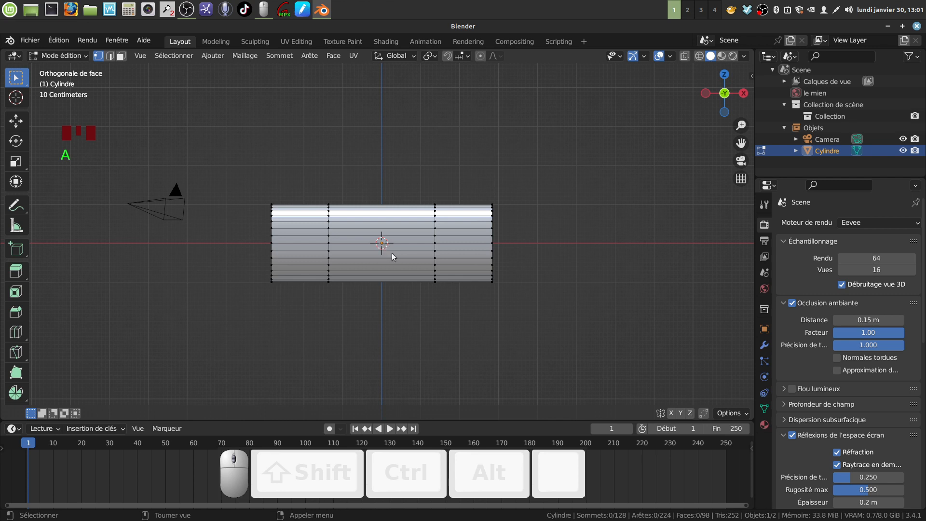
{"action": "key", "text": "Tab"}
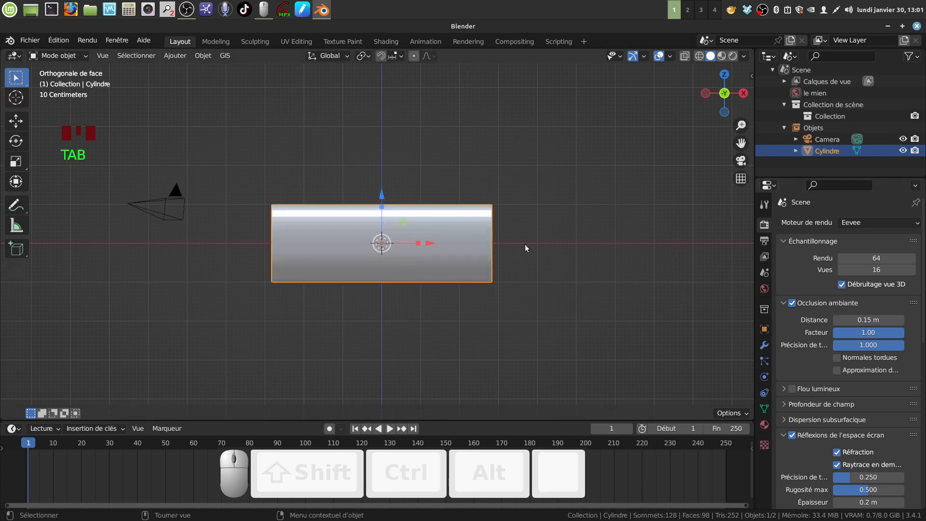
Create a new material on the cylinder with a dark blue base colour: hue 0.650, saturation 0.848, value 0.118
{"action": "left_click", "coordinate": [764, 425]}
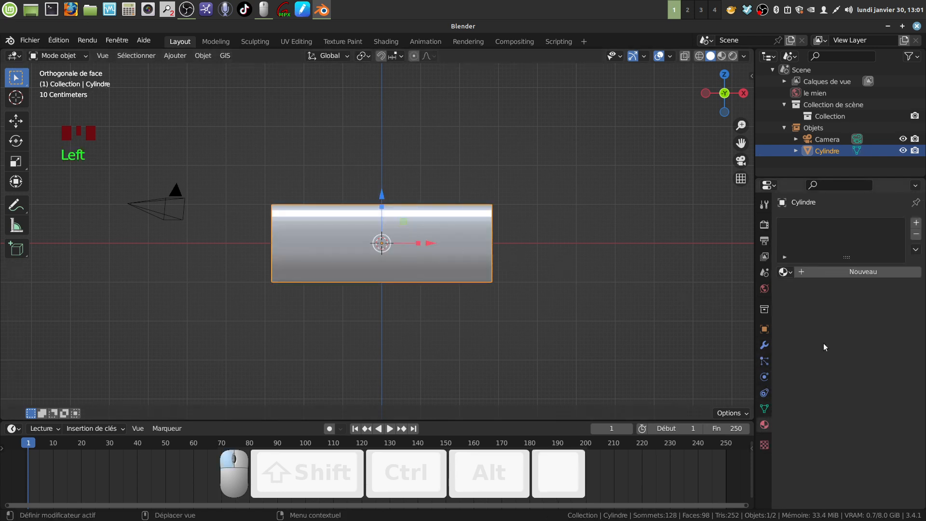
{"action": "left_click", "coordinate": [855, 274]}
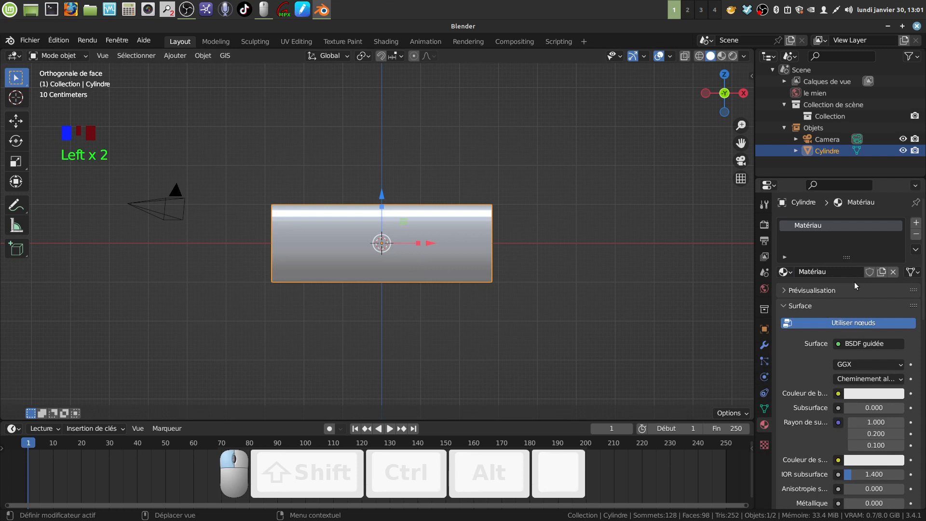
{"action": "left_click", "coordinate": [863, 393]}
{"action": "left_click_drag", "start_coordinate": [843, 271], "coordinate": [895, 280]}
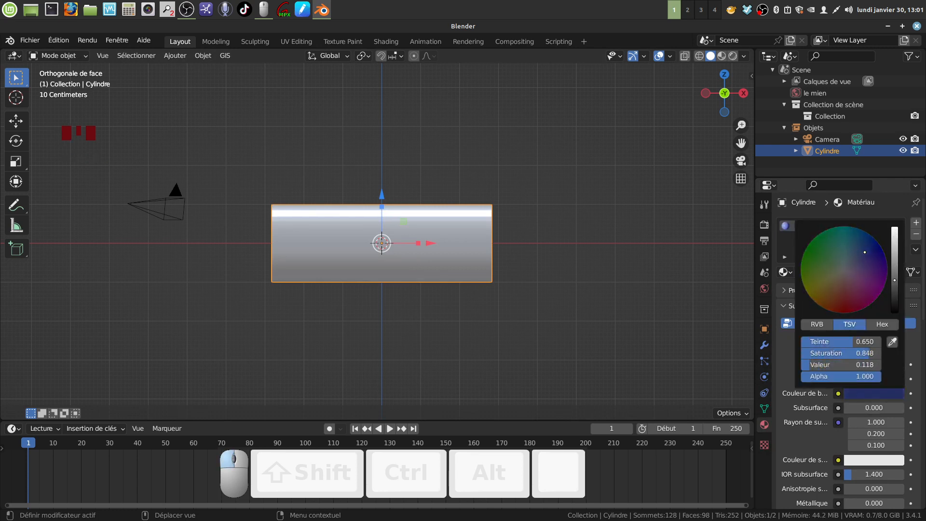
Lower the blue material's specular to 0.079 and check the cylinder briefly in rendered shading before returning to solid shading
{"action": "scroll", "coordinate": [818, 464], "scroll_direction": "down", "scroll_amount": 4}
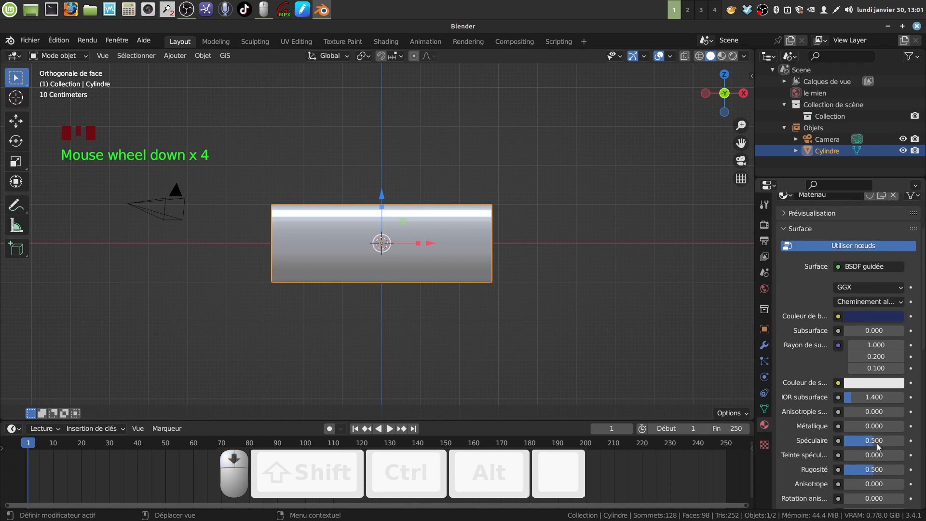
{"action": "left_click_drag", "start_coordinate": [877, 444], "coordinate": [858, 444]}
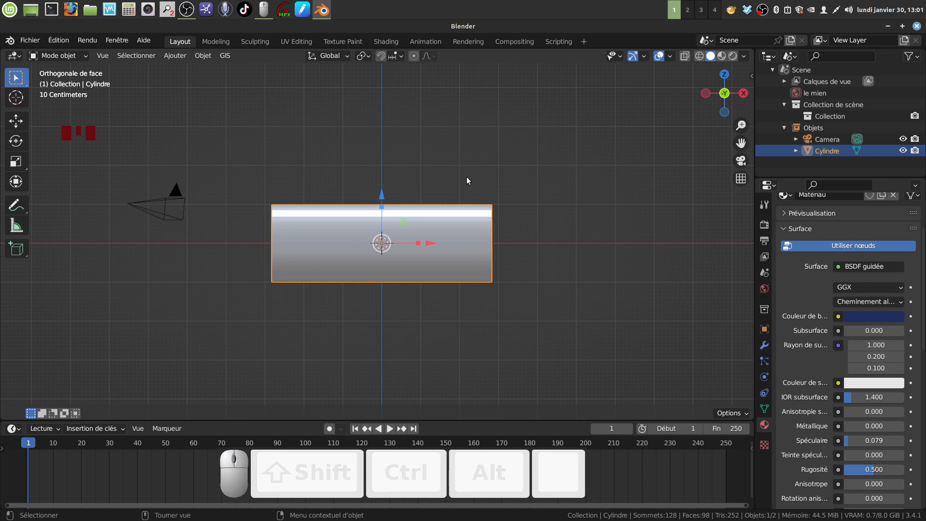
{"action": "left_click", "coordinate": [733, 56]}
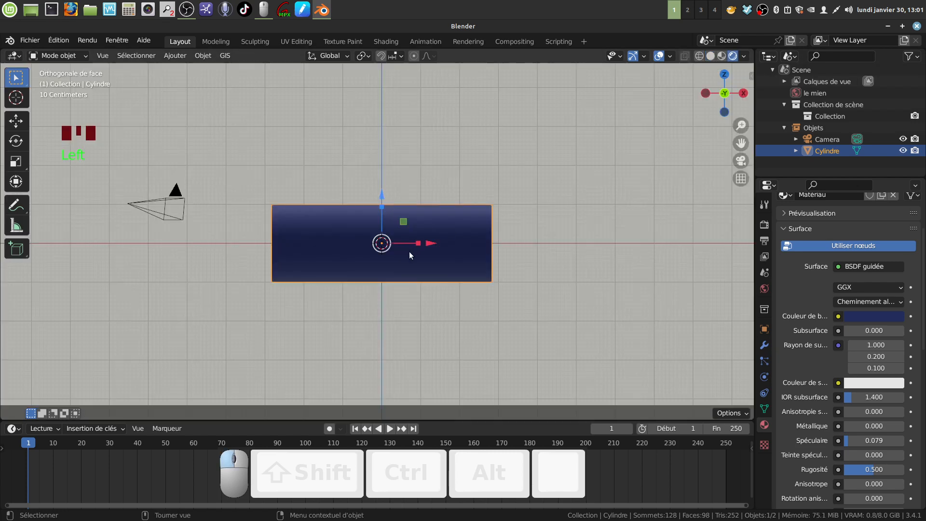
{"action": "left_click", "coordinate": [709, 57]}
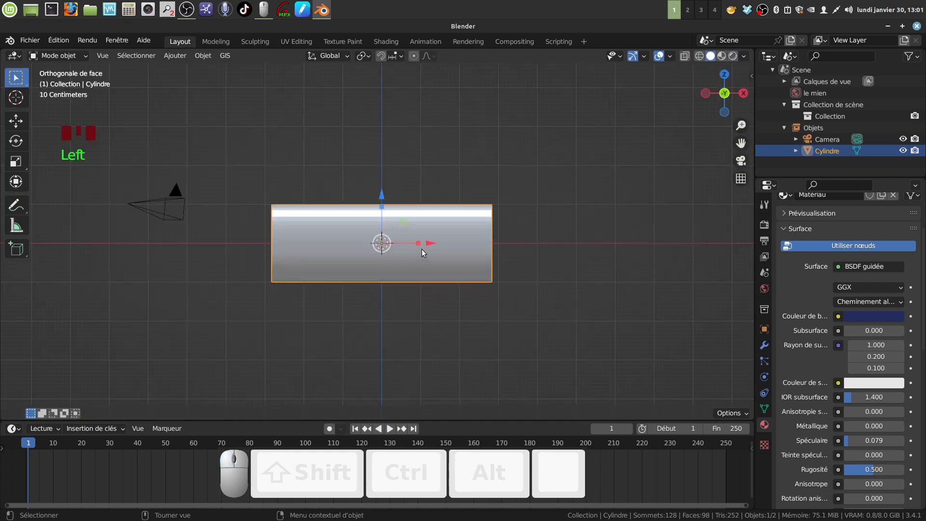
Circle-select the front faces of the cylinder's middle section in face mode, leaving out the outermost strips
{"action": "key", "text": "Tab"}
{"action": "scroll", "coordinate": [407, 262], "scroll_direction": "up", "scroll_amount": 2}
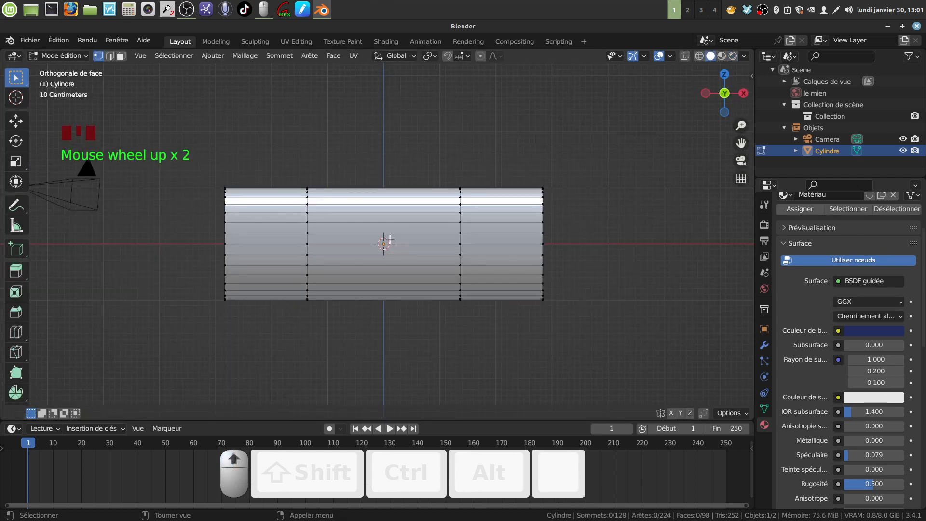
{"action": "key", "text": "c"}
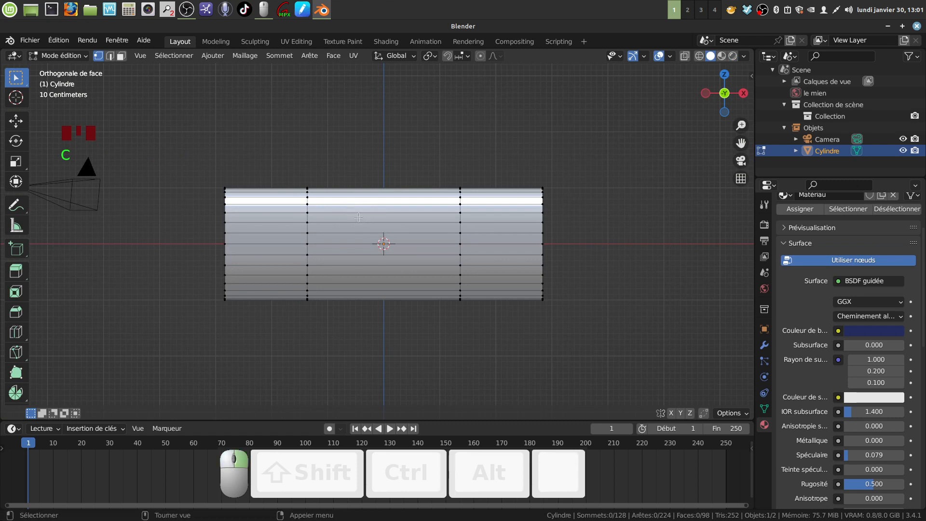
{"action": "left_click", "coordinate": [121, 56]}
{"action": "key", "text": "c"}
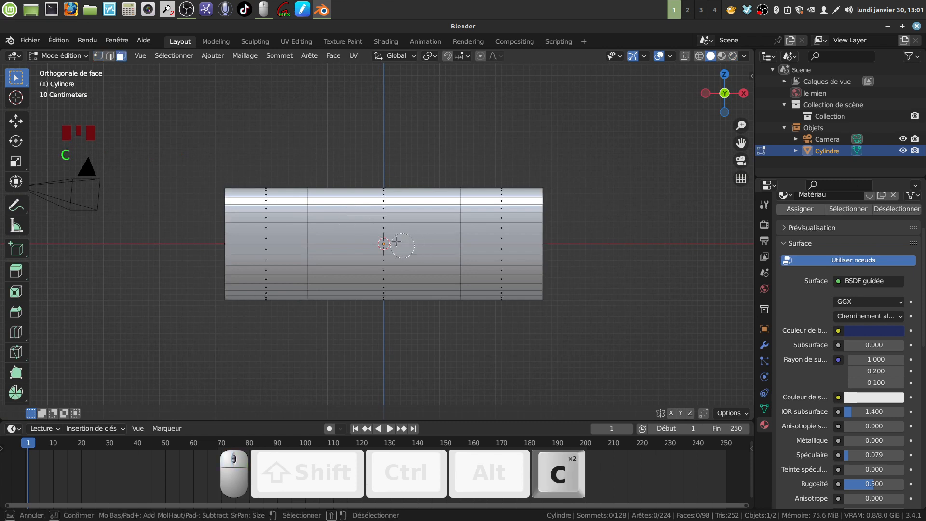
{"action": "mouse_move", "coordinate": [386, 205]}
{"action": "left_mouse_down"}
{"action": "mouse_move", "coordinate": [413, 267]}
{"action": "mouse_move", "coordinate": [397, 275]}
{"action": "mouse_move", "coordinate": [410, 241]}
{"action": "left_mouse_up"}
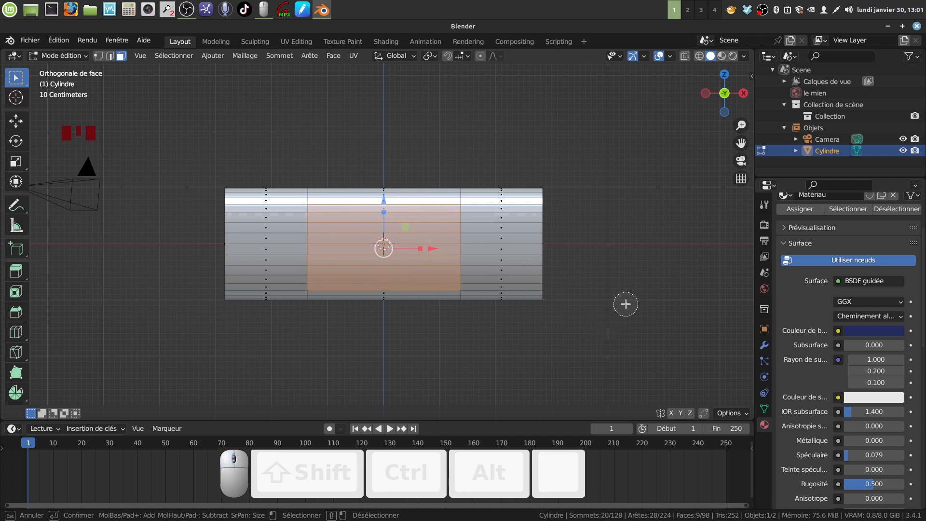
{"action": "left_click", "coordinate": [332, 201]}
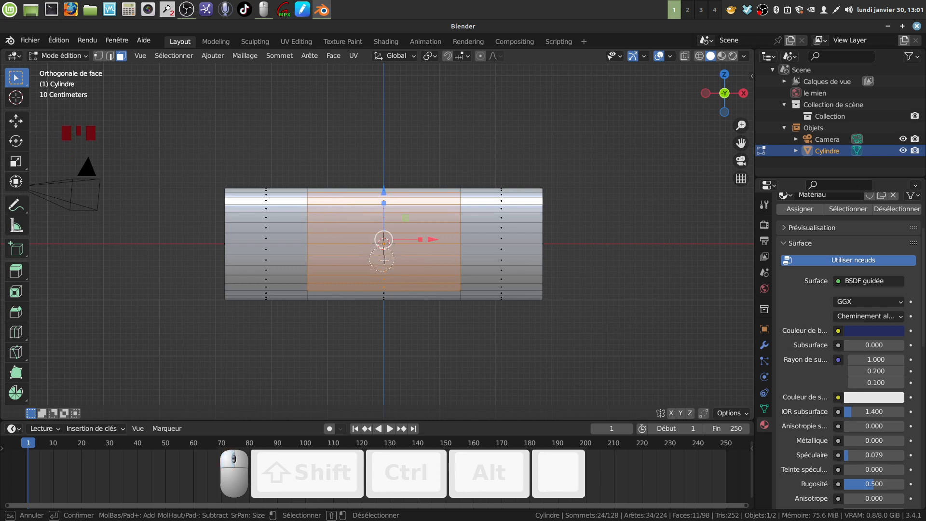
{"action": "left_click_drag", "start_coordinate": [385, 277], "coordinate": [384, 281]}
{"action": "right_click", "coordinate": [406, 266]}
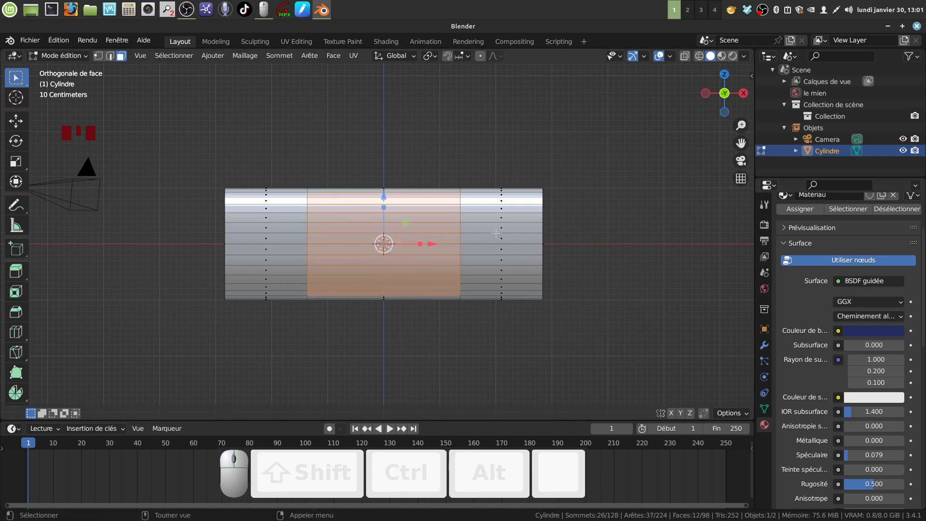
Add a second material slot holding an independent copy of Matériau and assign it to the selected middle faces
{"action": "scroll", "coordinate": [909, 225], "scroll_direction": "up", "scroll_amount": 5}
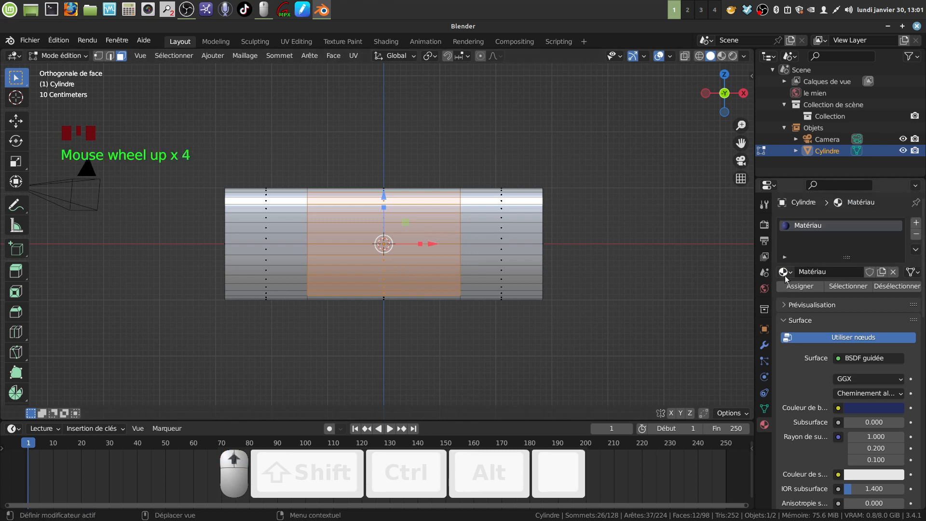
{"action": "left_click", "coordinate": [916, 223]}
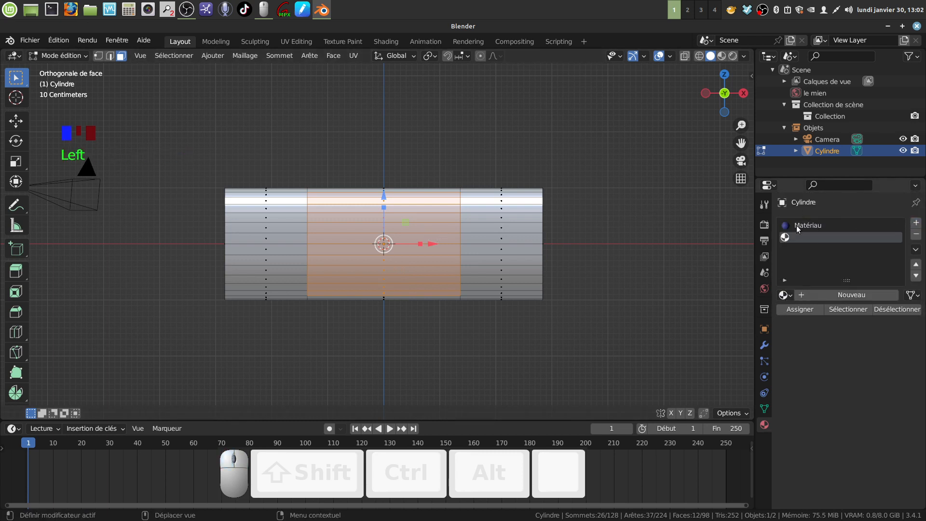
{"action": "left_click_drag", "start_coordinate": [785, 295], "coordinate": [787, 310]}
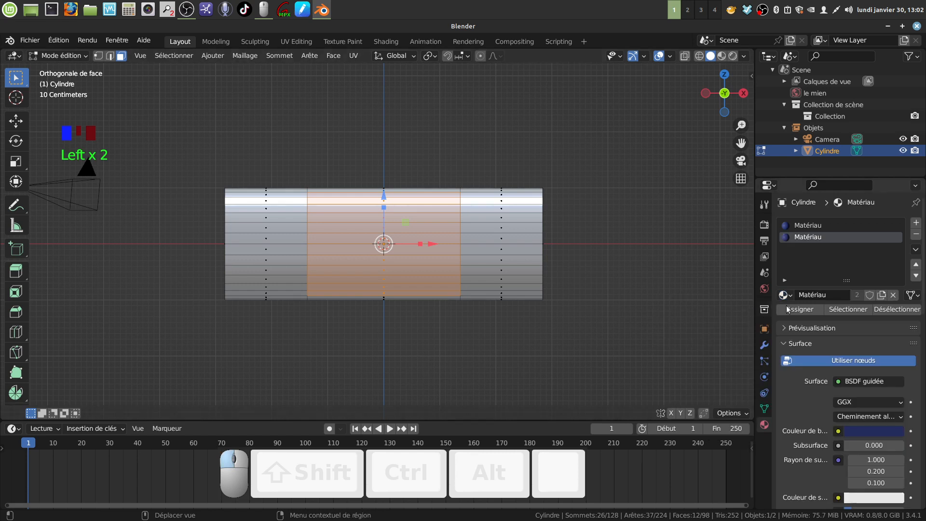
{"action": "left_click", "coordinate": [881, 295]}
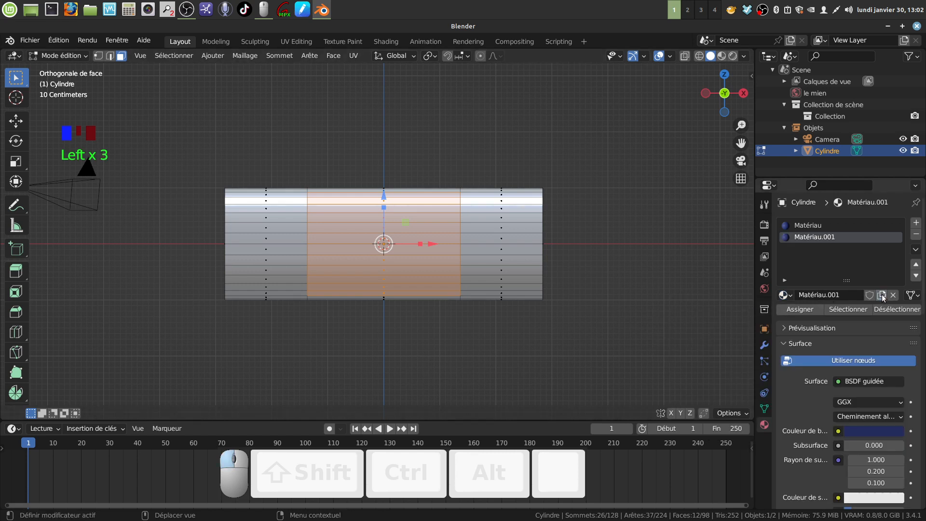
{"action": "left_click", "coordinate": [801, 311]}
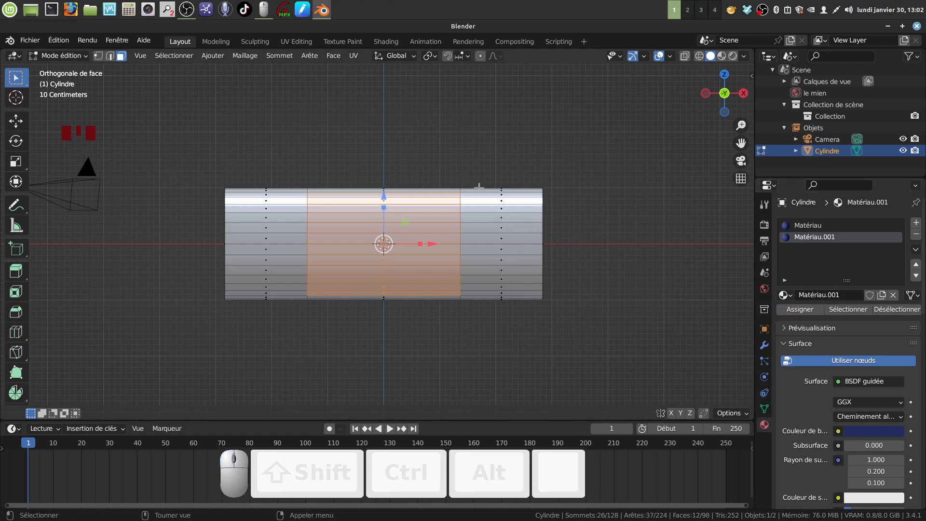
Switch the viewport to rendered shading and check the cylinder in object mode before returning to edit mode
{"action": "mouse_move", "coordinate": [525, 226]}
{"action": "middle_mouse_down", "text": "shift"}
{"action": "mouse_move", "coordinate": [555, 147]}
{"action": "mouse_move", "coordinate": [605, 131]}
{"action": "middle_mouse_up", "text": "shift"}
{"action": "left_click", "coordinate": [732, 57]}
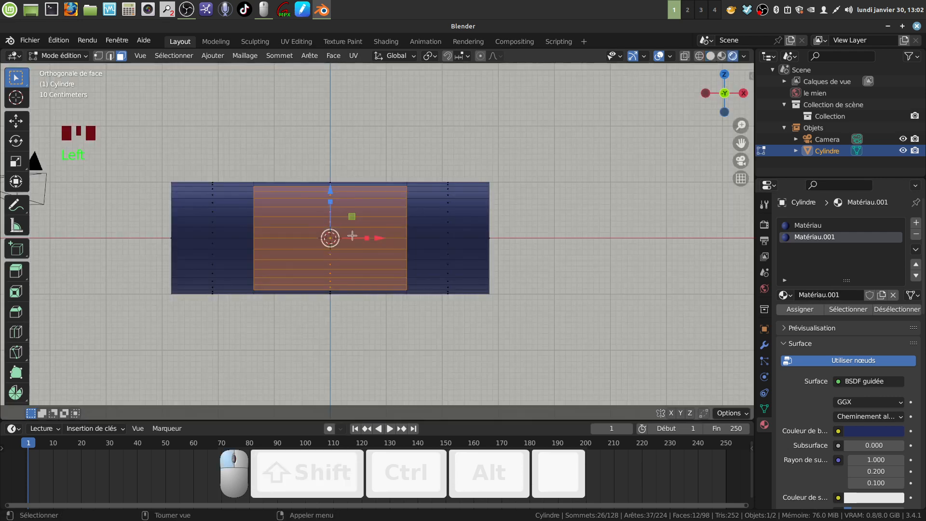
{"action": "middle_click_drag", "start_coordinate": [348, 226], "coordinate": [359, 237]}
{"action": "key", "text": "Tab"}
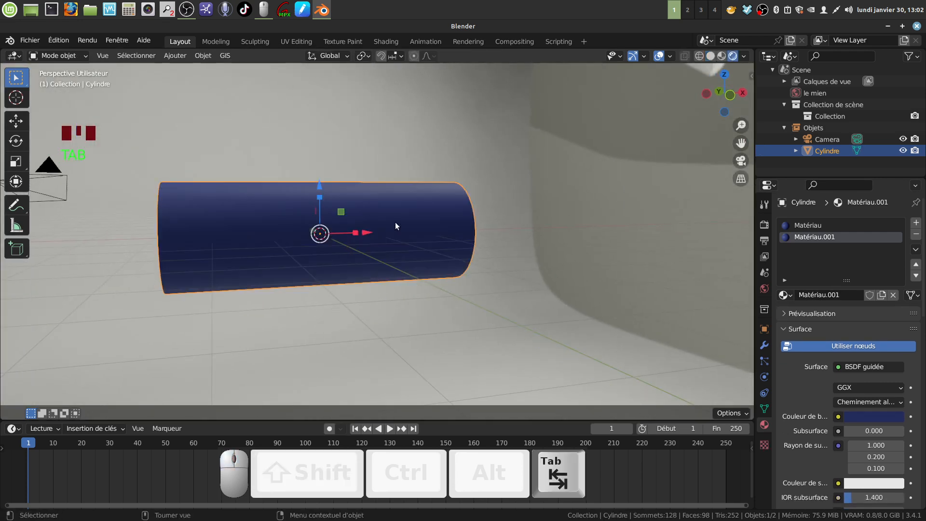
{"action": "key", "text": "Tab"}
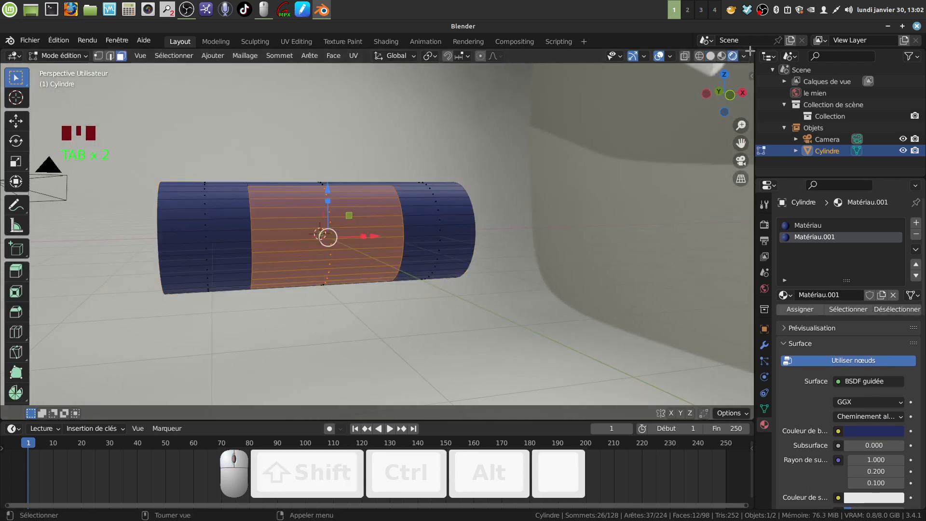
Split the 3D viewport vertically, turn the new area into a shader editor and hide its sidebar
{"action": "left_click_drag", "start_coordinate": [750, 51], "coordinate": [297, 130]}
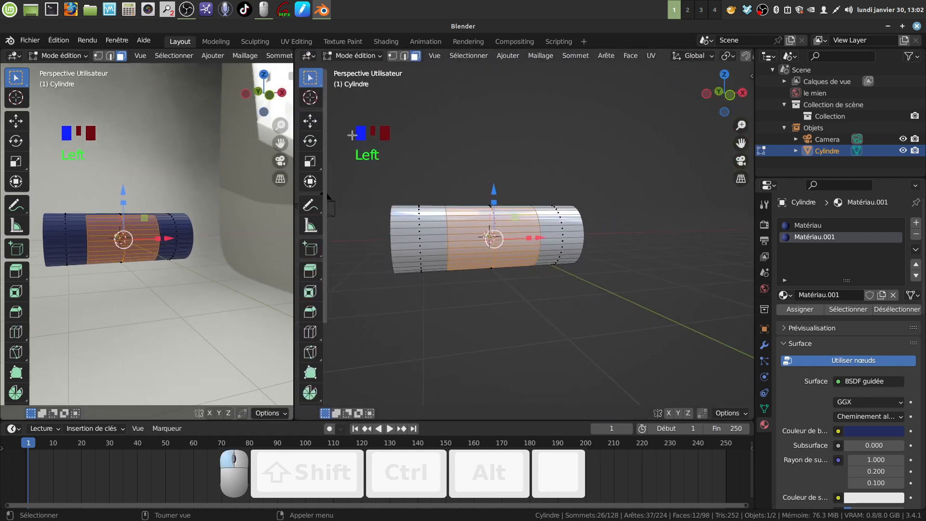
{"action": "left_click", "coordinate": [307, 56]}
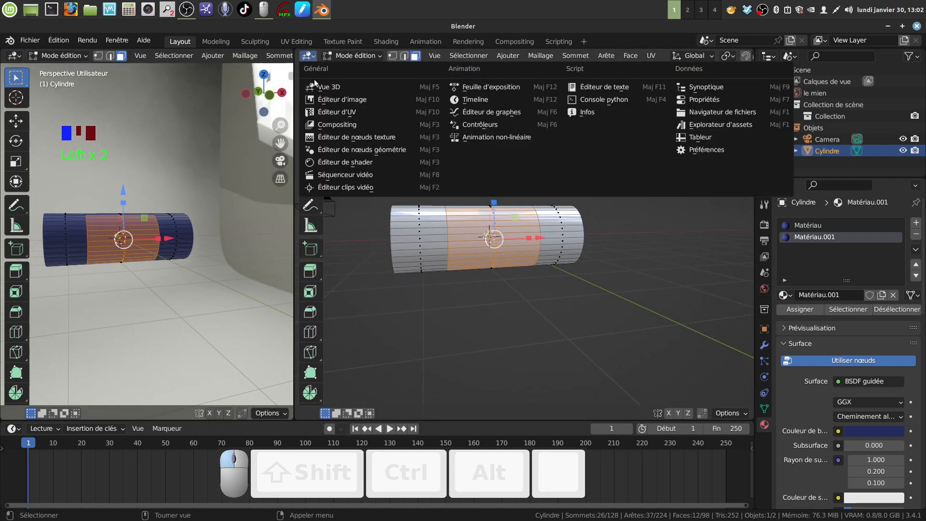
{"action": "left_click", "coordinate": [373, 163]}
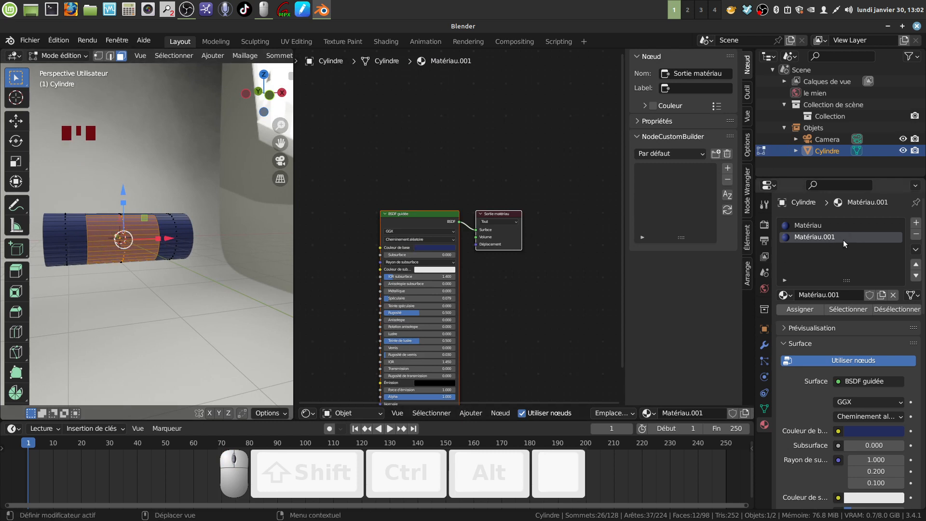
{"action": "middle_click_drag", "start_coordinate": [529, 317], "coordinate": [594, 209]}
{"action": "key", "text": "n"}
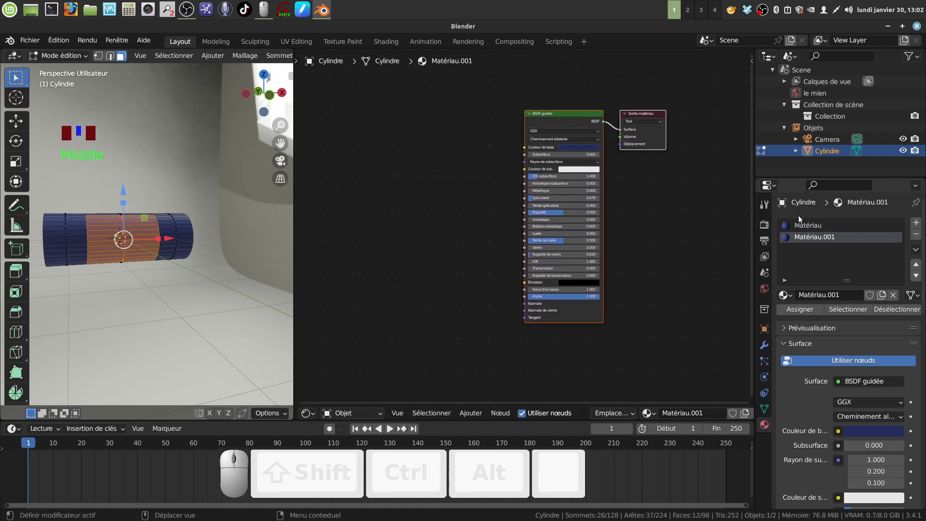
Move the material output node well below and to the right of the BSDF guidée node
{"action": "middle_click_drag", "start_coordinate": [620, 240], "coordinate": [550, 204]}
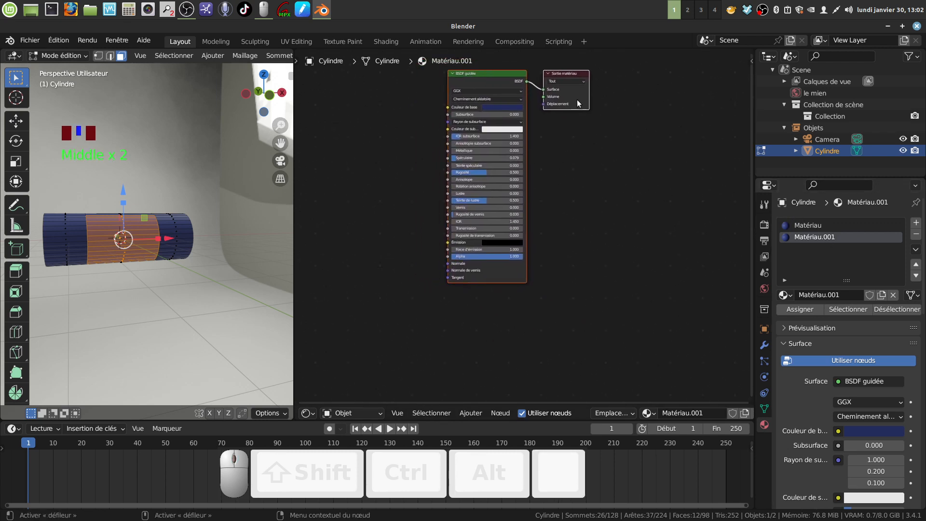
{"action": "left_click_drag", "start_coordinate": [577, 99], "coordinate": [693, 333]}
{"action": "left_click", "coordinate": [589, 102]}
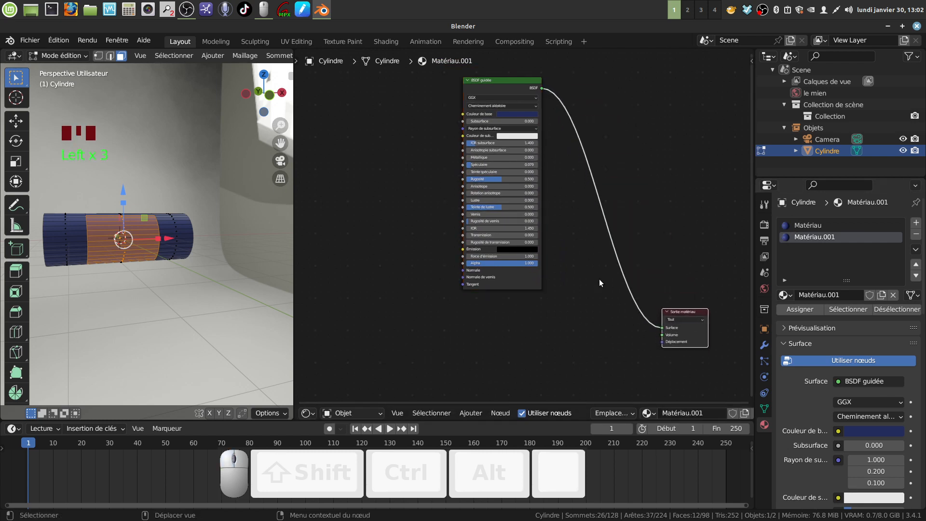
{"action": "middle_click_drag", "start_coordinate": [600, 282], "coordinate": [577, 267]}
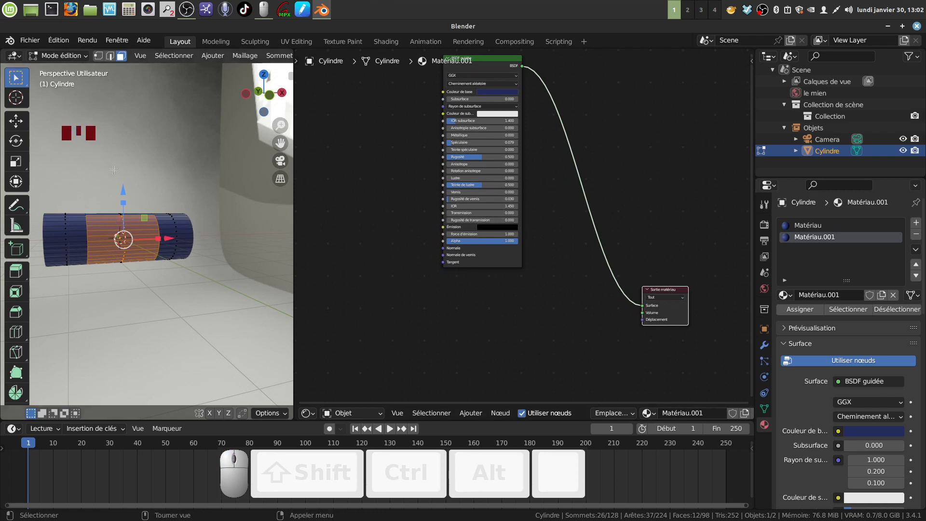
Add a Shader de mélange node on the link between the BSDF guidée and the material output
{"action": "scroll", "coordinate": [513, 294], "scroll_direction": "down", "scroll_amount": 3}
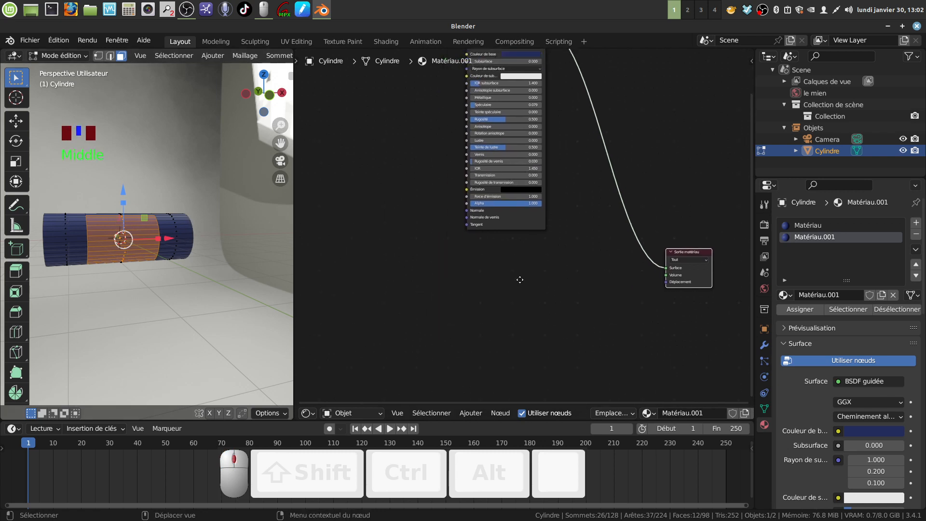
{"action": "scroll", "coordinate": [540, 301], "scroll_direction": "down", "scroll_amount": 3}
{"action": "left_click", "coordinate": [472, 413]}
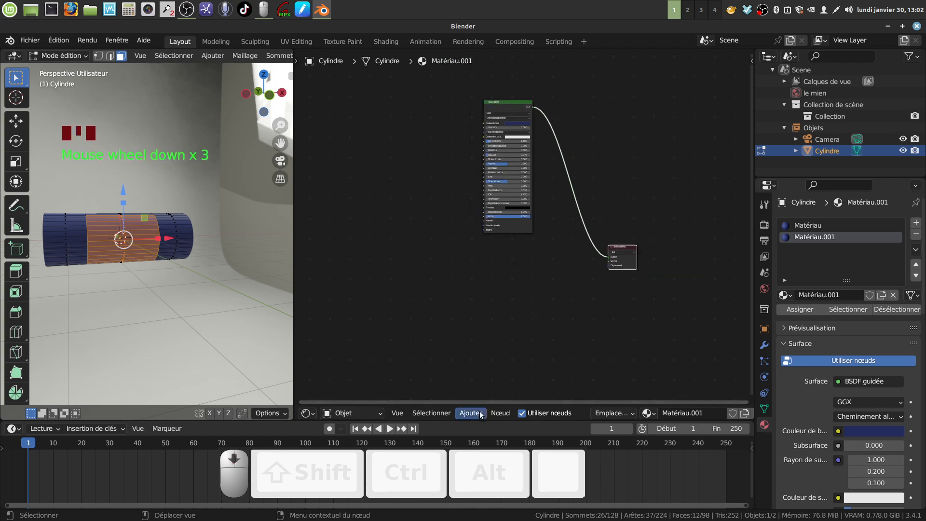
{"action": "mouse_move", "coordinate": [513, 362]}
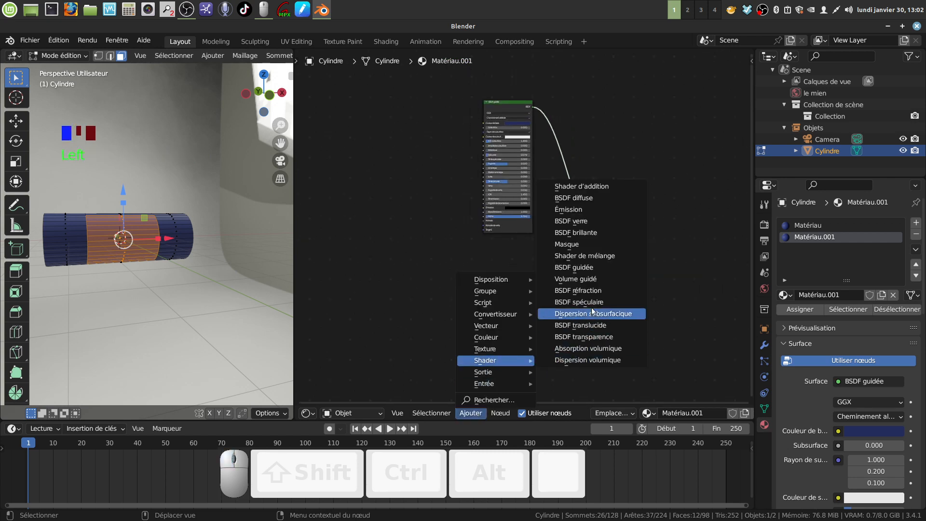
{"action": "left_click", "coordinate": [585, 255]}
{"action": "left_click", "coordinate": [572, 267]}
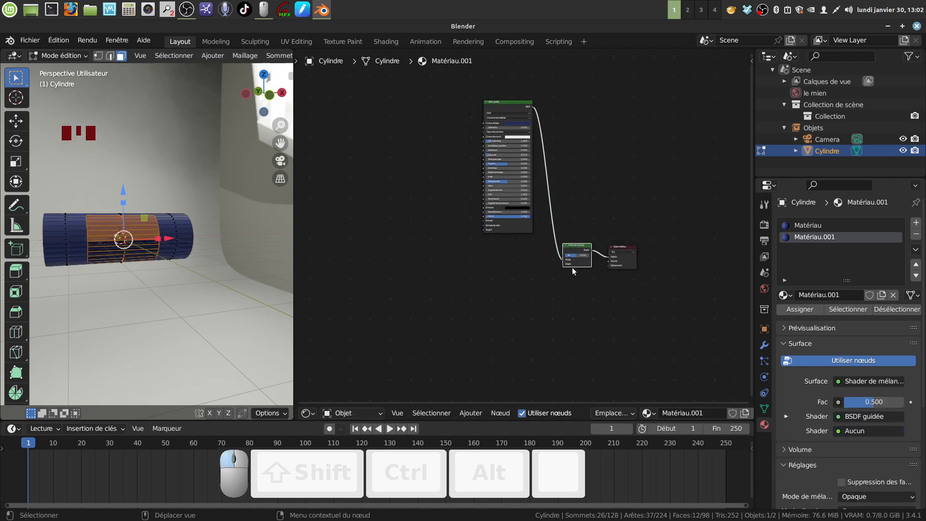
Add a Texture image node below and to the left of the BSDF guidée node
{"action": "scroll", "coordinate": [572, 344], "scroll_direction": "up", "scroll_amount": 5}
{"action": "scroll", "coordinate": [571, 343], "scroll_direction": "down", "scroll_amount": 4}
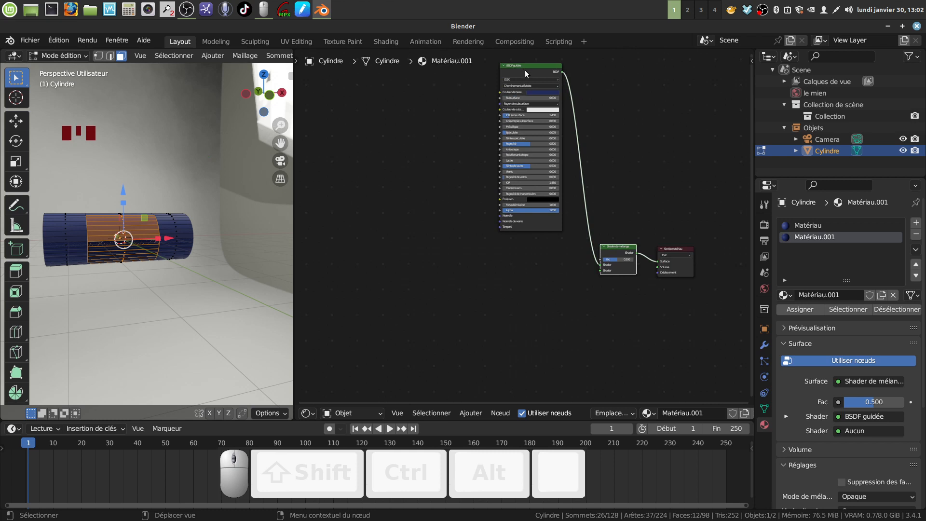
{"action": "middle_click_drag", "start_coordinate": [451, 300], "coordinate": [447, 306]}
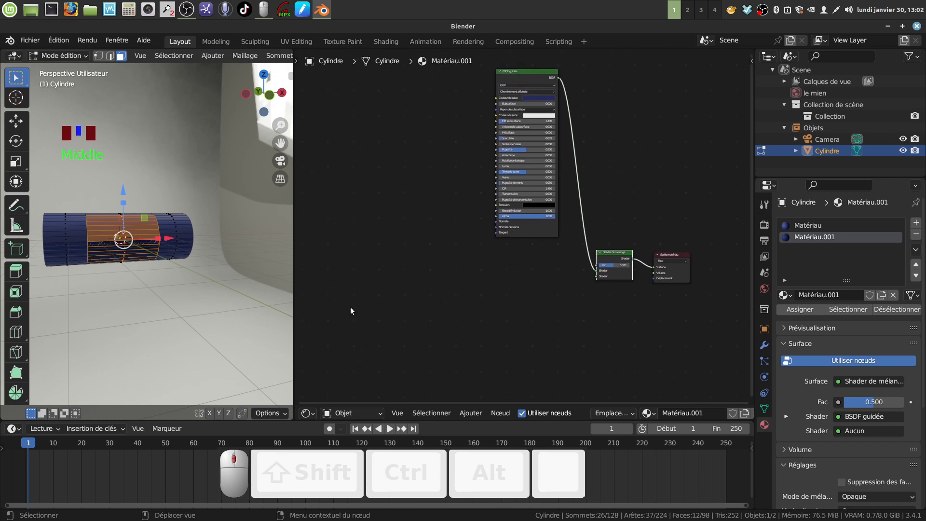
{"action": "left_click", "coordinate": [470, 413]}
{"action": "mouse_move", "coordinate": [478, 363]}
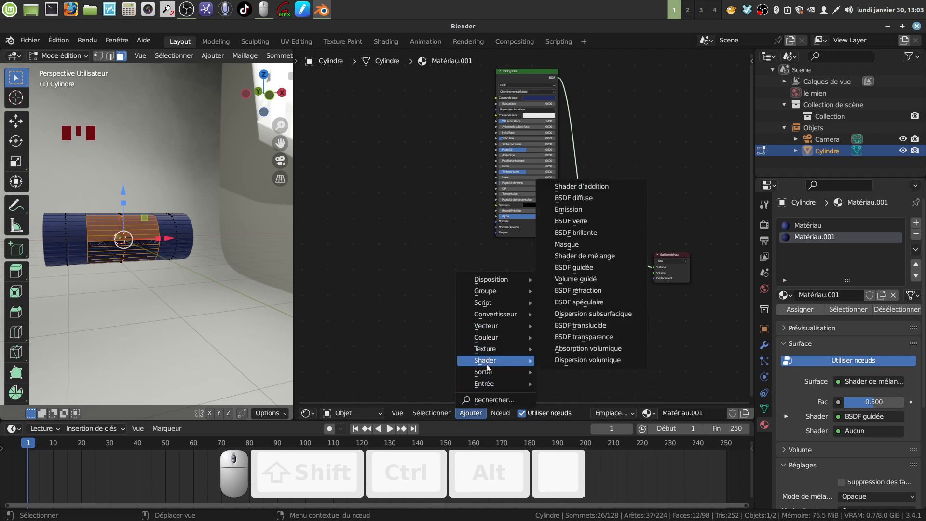
{"action": "mouse_move", "coordinate": [484, 378]}
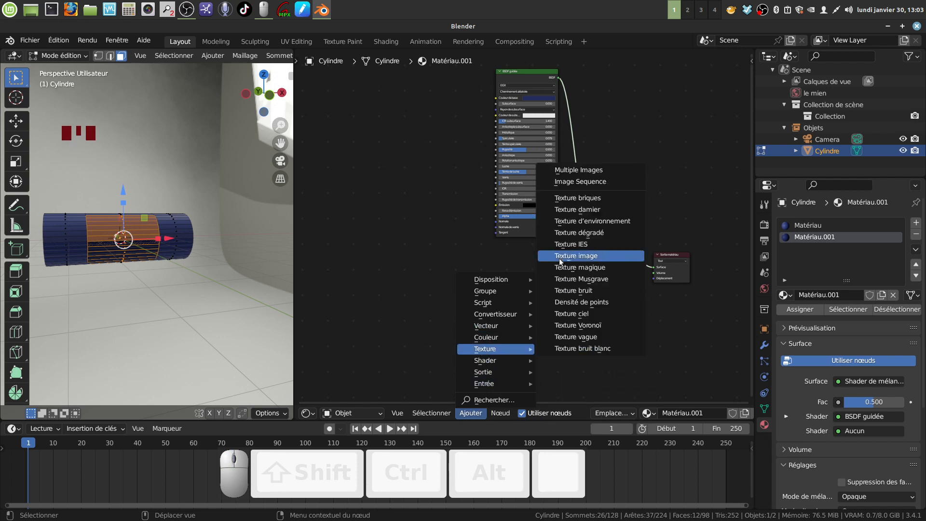
{"action": "left_click", "coordinate": [562, 256]}
{"action": "left_click", "coordinate": [462, 344]}
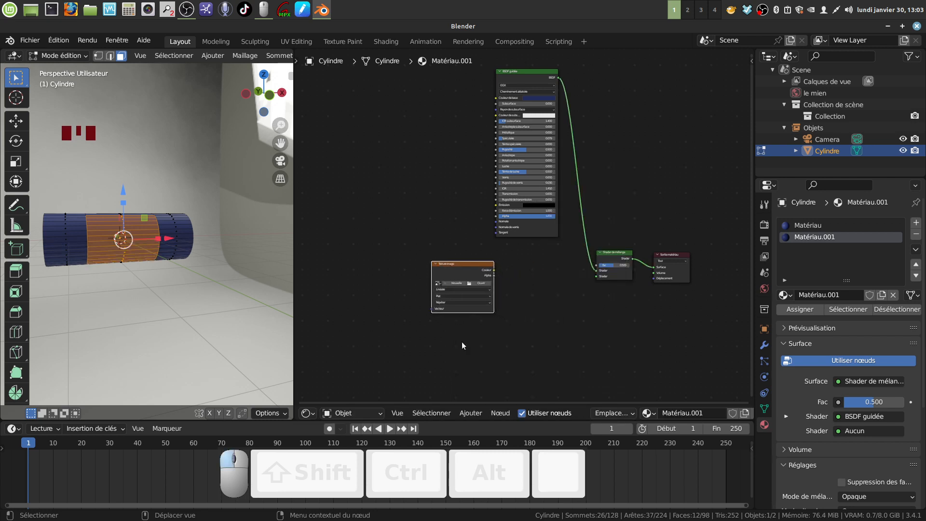
Add a Coordonnées de texture node beside the image texture and connect its UV output to the Vecteur input
{"action": "left_click", "coordinate": [471, 413]}
{"action": "mouse_move", "coordinate": [483, 386]}
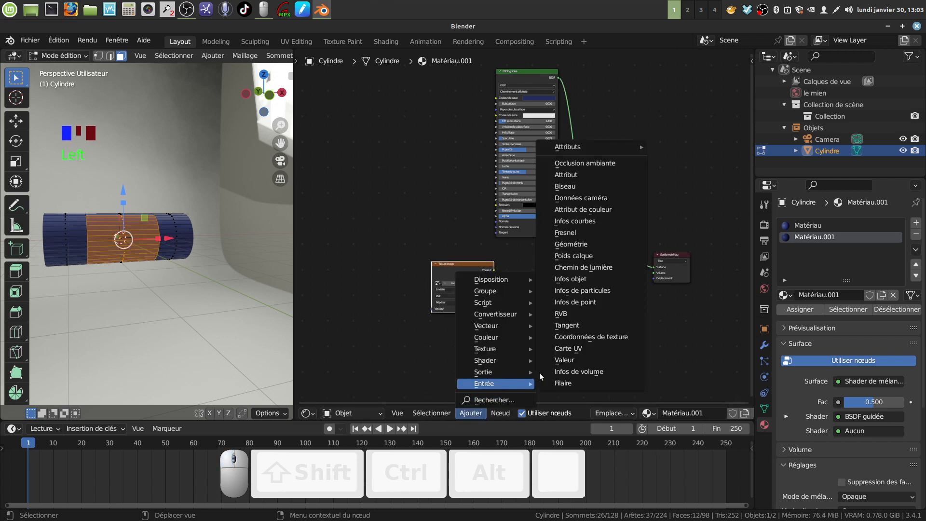
{"action": "left_click", "coordinate": [588, 338]}
{"action": "left_click", "coordinate": [385, 273]}
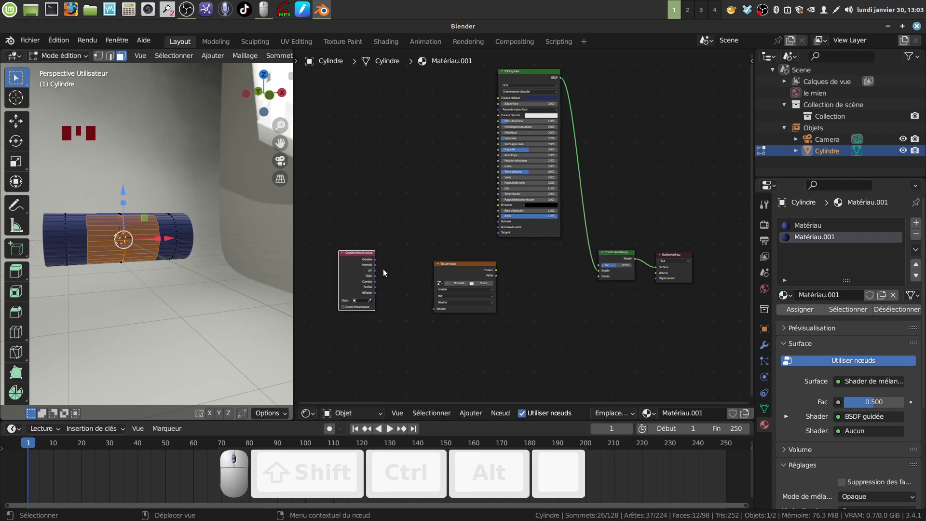
{"action": "left_click_drag", "start_coordinate": [374, 271], "coordinate": [434, 309]}
Add a Carte UV node directly below the Coordonnées de texture node
{"action": "scroll", "coordinate": [429, 344], "scroll_direction": "up", "scroll_amount": 3}
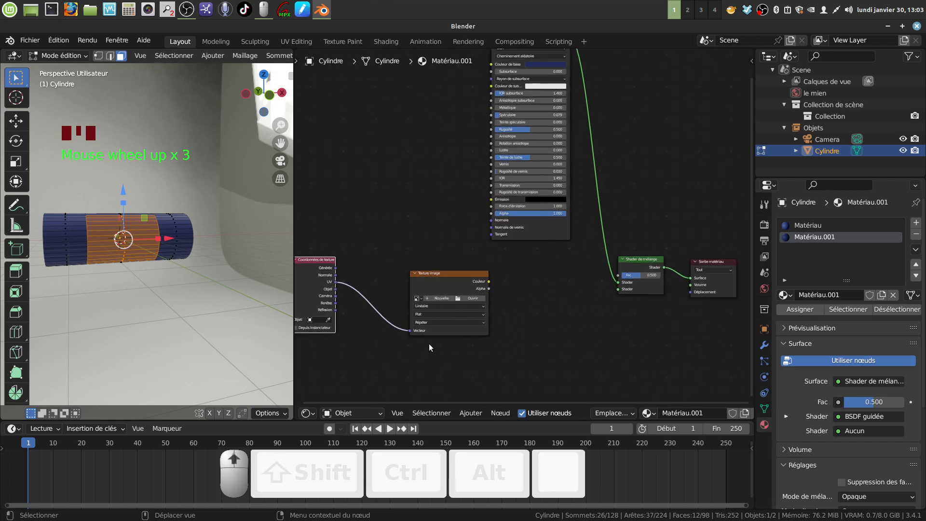
{"action": "middle_click_drag", "start_coordinate": [429, 344], "coordinate": [463, 320]}
{"action": "mouse_move", "coordinate": [387, 318]}
{"action": "middle_mouse_down"}
{"action": "mouse_move", "coordinate": [366, 296]}
{"action": "mouse_move", "coordinate": [395, 310]}
{"action": "middle_mouse_up"}
{"action": "scroll", "coordinate": [367, 322], "scroll_direction": "up", "scroll_amount": 2}
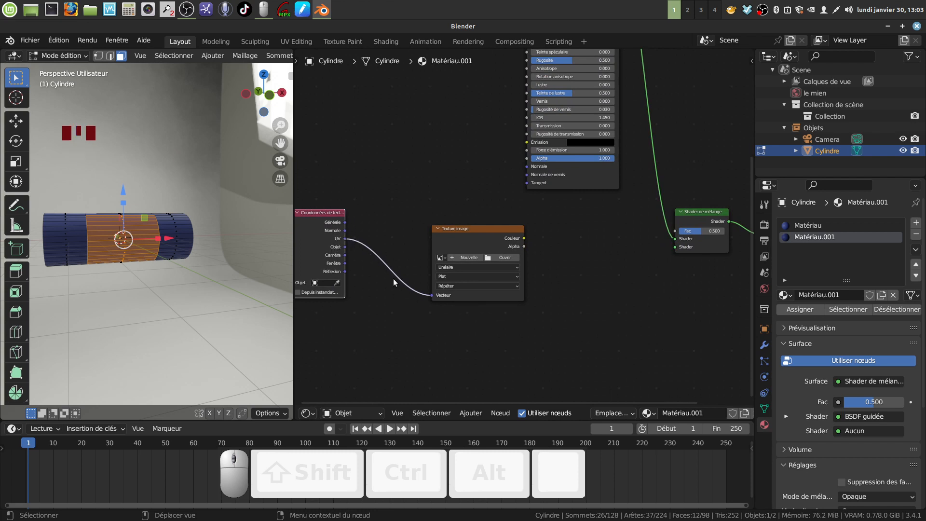
{"action": "middle_click_drag", "start_coordinate": [387, 309], "coordinate": [414, 291]}
{"action": "left_click", "coordinate": [470, 413]}
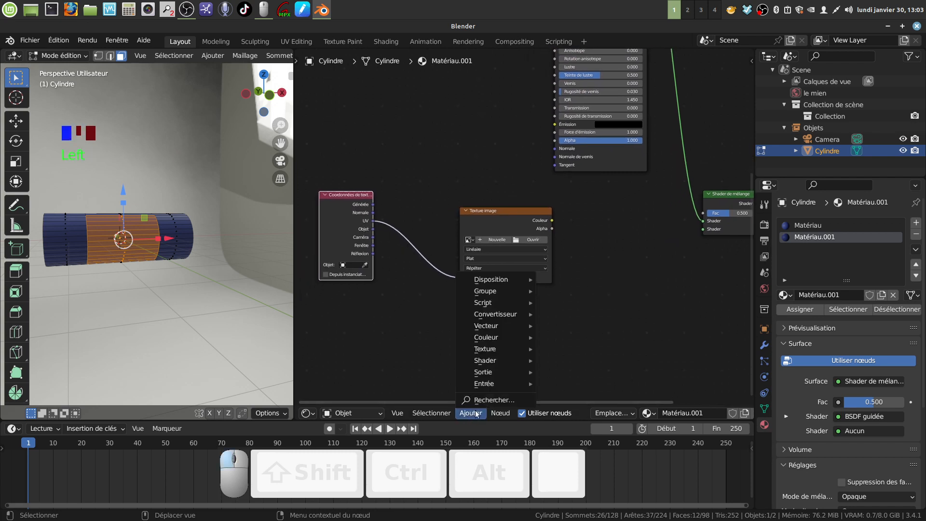
{"action": "mouse_move", "coordinate": [485, 375]}
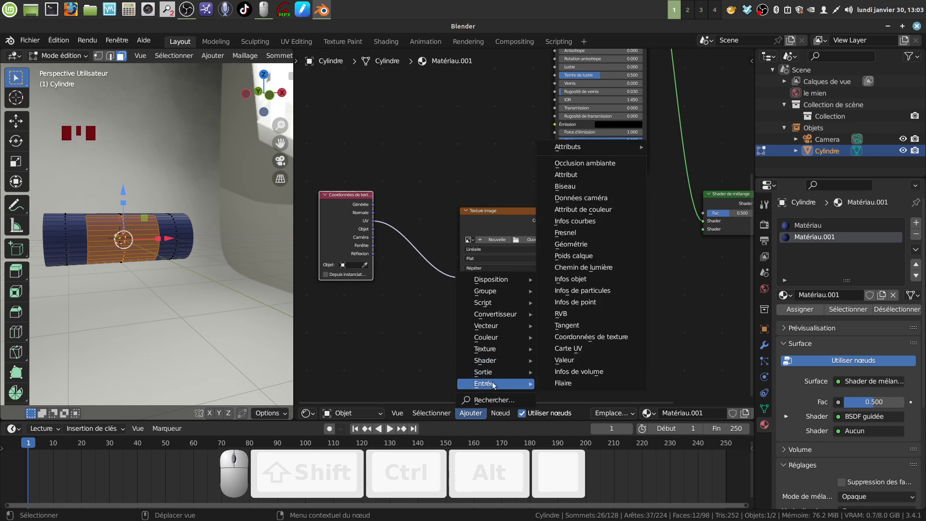
{"action": "left_click", "coordinate": [567, 349]}
{"action": "left_click", "coordinate": [341, 329]}
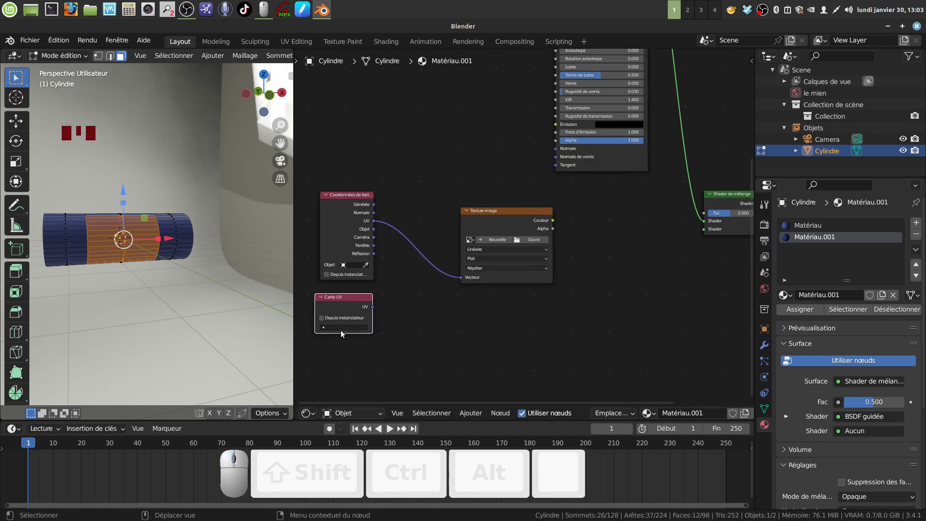
Choose CarteUV in the Carte UV node and connect its UV output to the image texture's Vecteur input
{"action": "left_click", "coordinate": [341, 329]}
{"action": "left_click", "coordinate": [343, 344]}
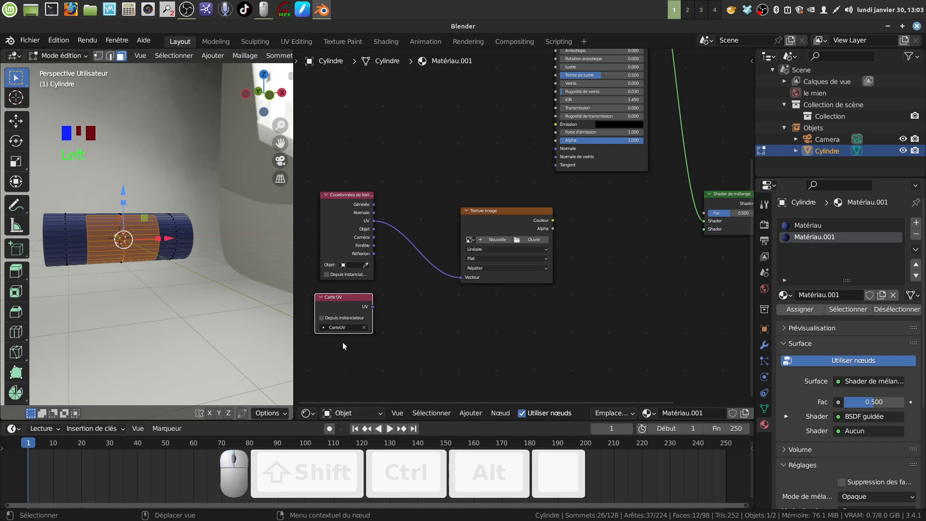
{"action": "left_click", "coordinate": [375, 312]}
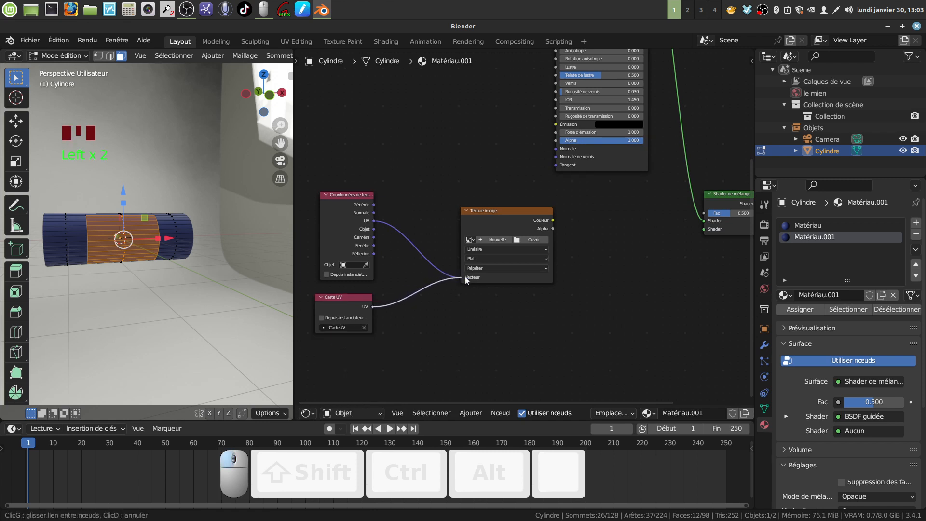
{"action": "left_click_drag", "start_coordinate": [466, 280], "coordinate": [466, 279]}
Connect the image texture's Couleur to the mix shader's second Shader input and its Alpha to Fac
{"action": "middle_click_drag", "start_coordinate": [370, 193], "coordinate": [356, 197]}
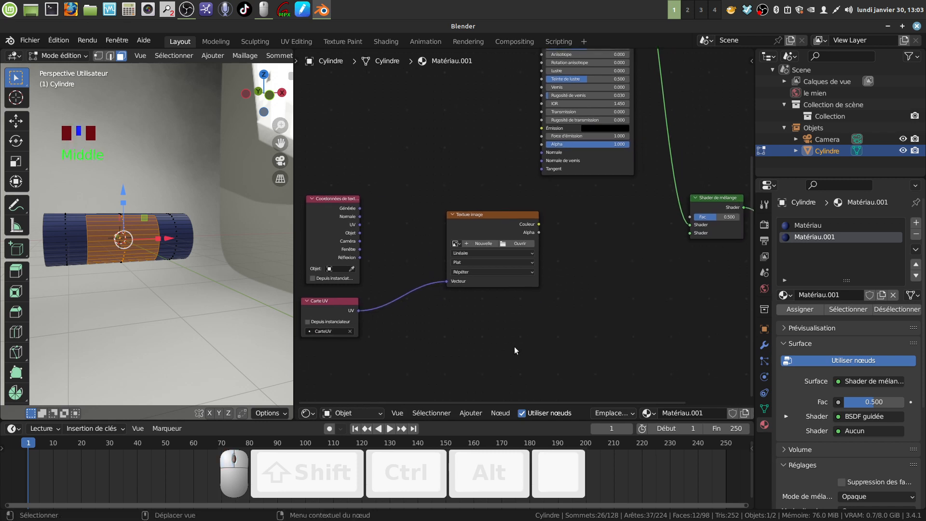
{"action": "middle_click_drag", "start_coordinate": [515, 351], "coordinate": [476, 334]}
{"action": "scroll", "coordinate": [556, 303], "scroll_direction": "up", "scroll_amount": 2}
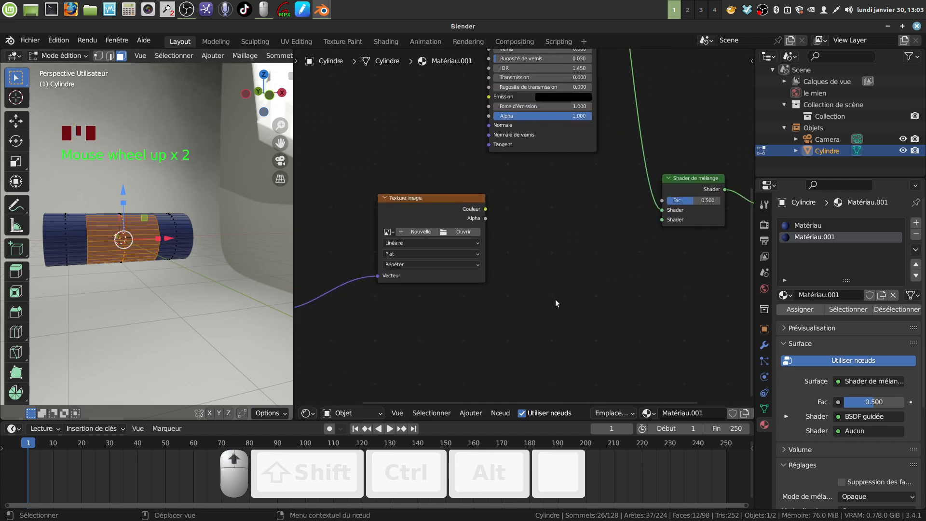
{"action": "middle_click_drag", "start_coordinate": [164, 272], "coordinate": [181, 263]}
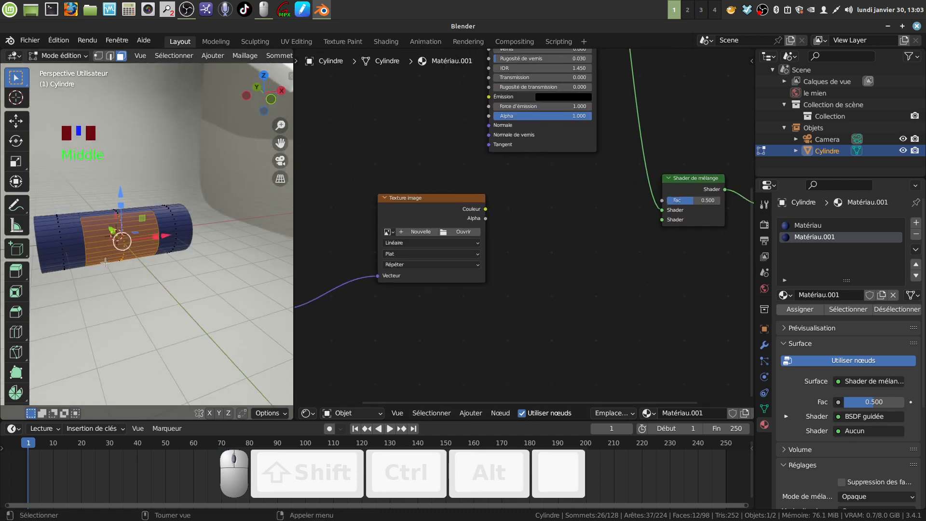
{"action": "scroll", "coordinate": [105, 262], "scroll_direction": "up", "scroll_amount": 2}
{"action": "middle_click_drag", "start_coordinate": [524, 261], "coordinate": [519, 285]}
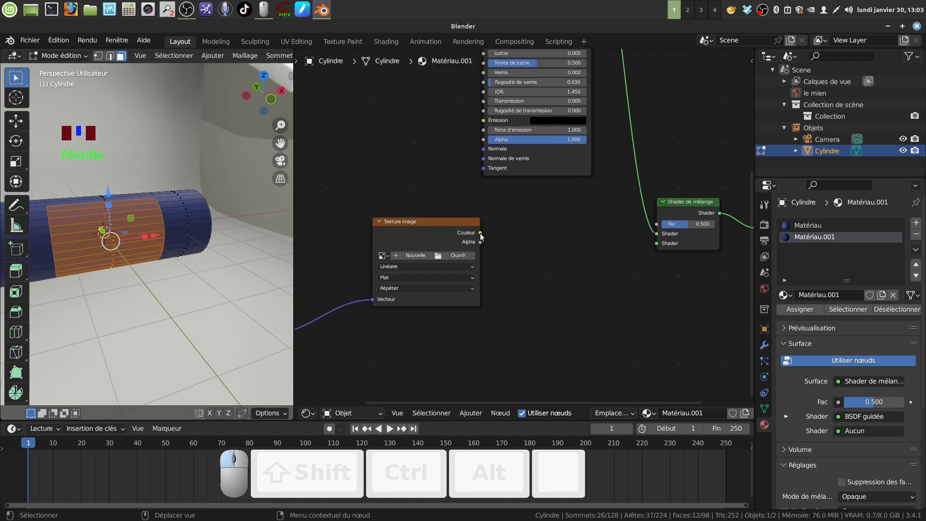
{"action": "left_click_drag", "start_coordinate": [480, 234], "coordinate": [483, 235]}
{"action": "left_click_drag", "start_coordinate": [659, 243], "coordinate": [660, 243]}
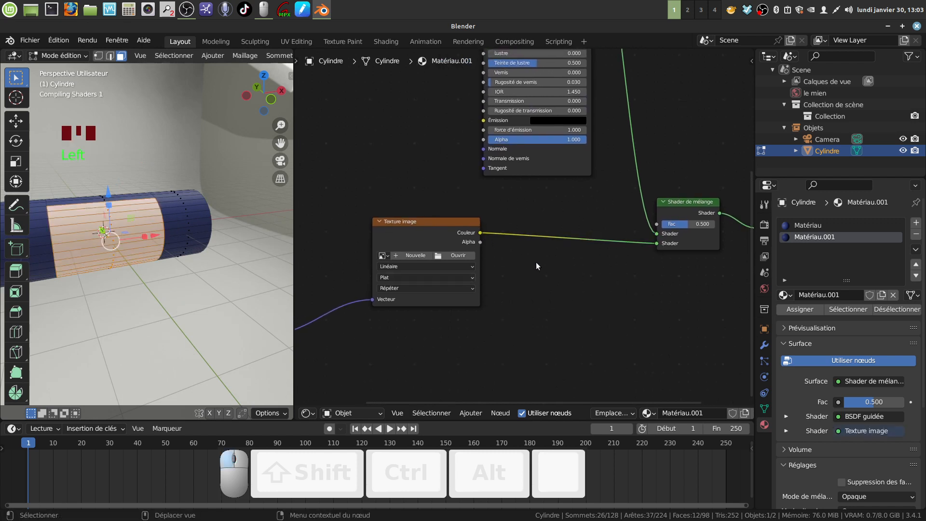
{"action": "left_click_drag", "start_coordinate": [478, 243], "coordinate": [659, 223]}
Set the image texture node's extension mode to Limiter
{"action": "scroll", "coordinate": [512, 290], "scroll_direction": "up", "scroll_amount": 4}
{"action": "middle_click_drag", "start_coordinate": [514, 285], "coordinate": [554, 257]}
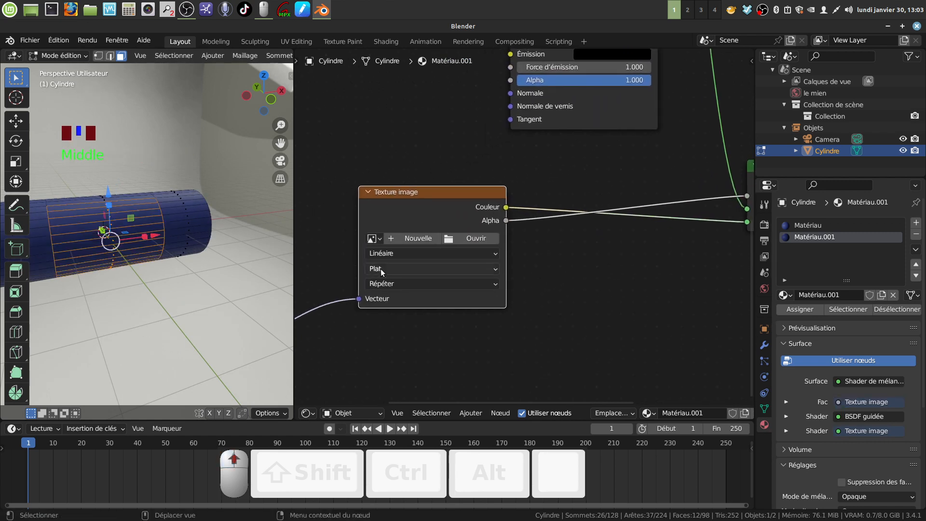
{"action": "left_click", "coordinate": [494, 288]}
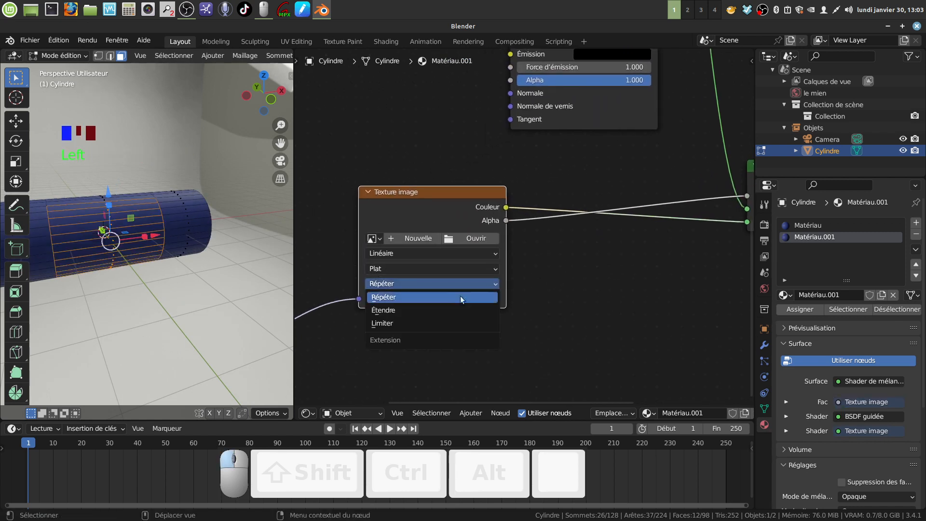
{"action": "left_click", "coordinate": [438, 326]}
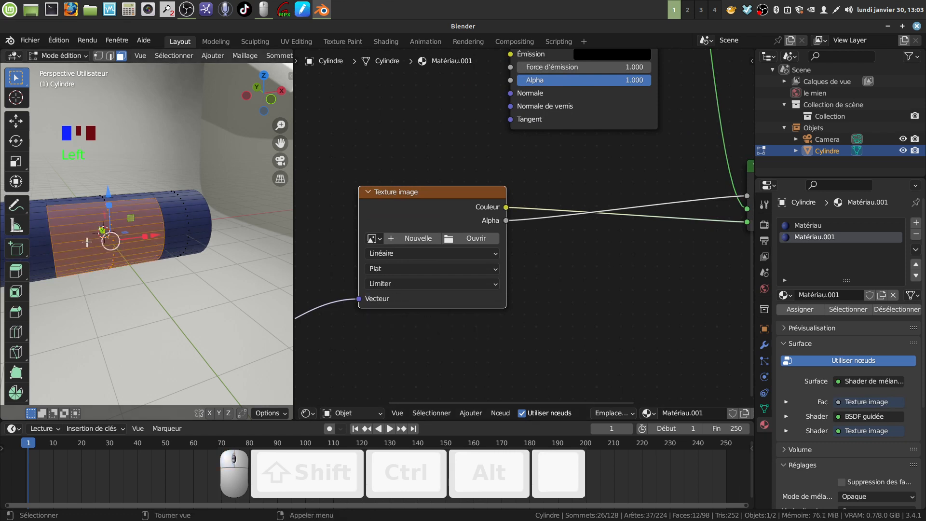
Load téléchargement (3).png from the Bureau/téléc/dague folder into the image texture node
{"action": "left_click", "coordinate": [449, 239]}
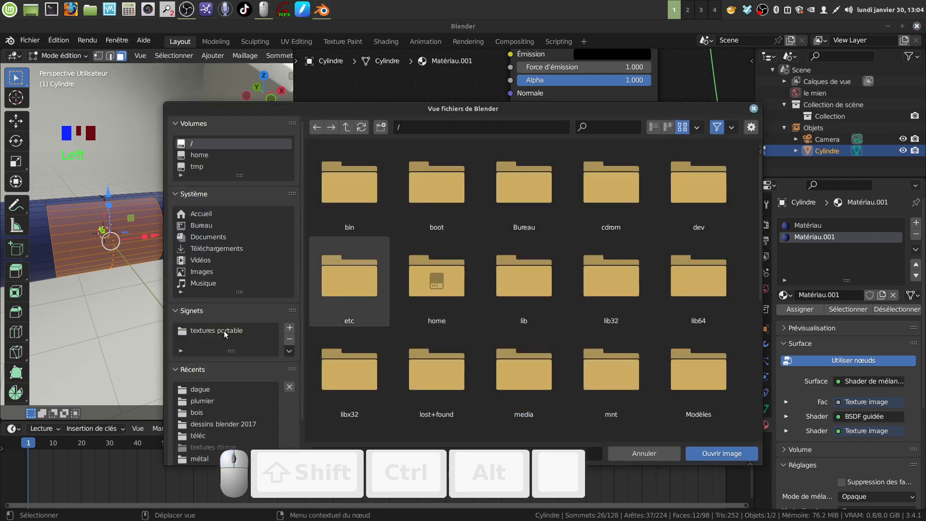
{"action": "left_click", "coordinate": [212, 226]}
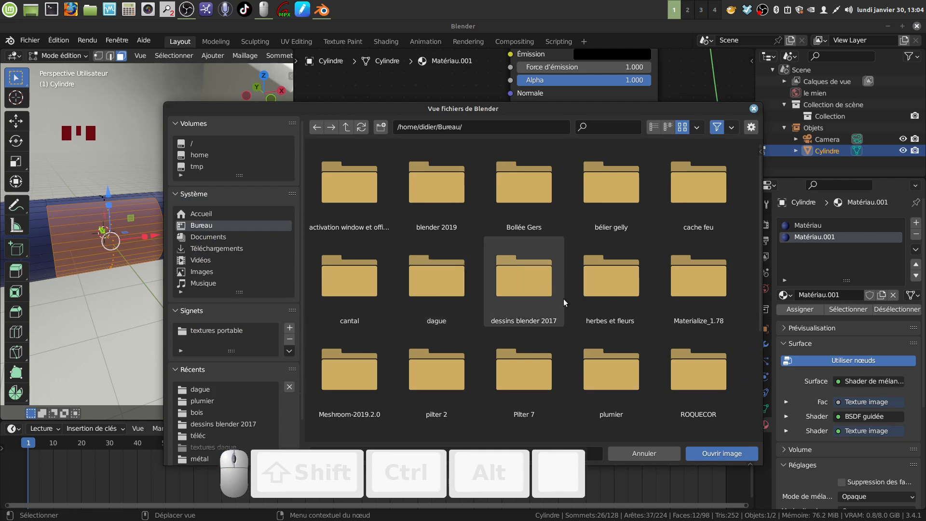
{"action": "scroll", "coordinate": [564, 300], "scroll_direction": "down", "scroll_amount": 2}
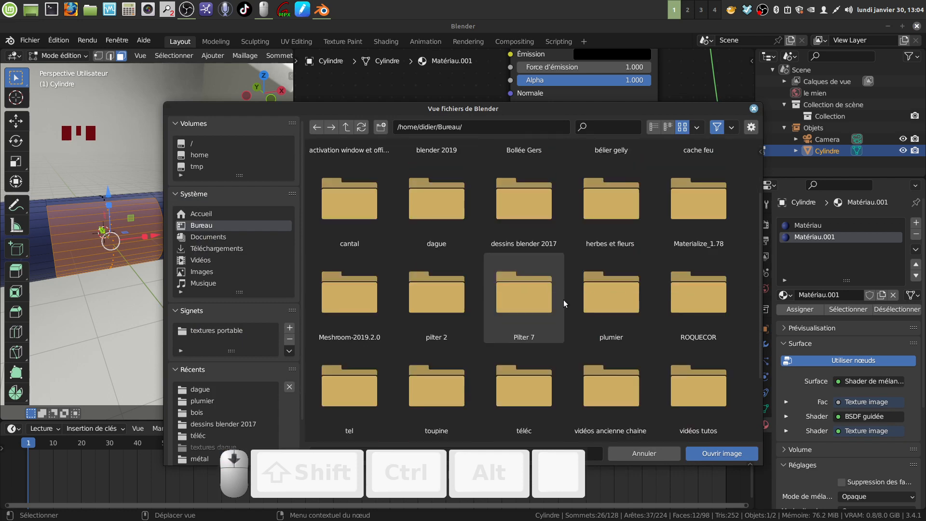
{"action": "scroll", "coordinate": [563, 300], "scroll_direction": "down", "scroll_amount": 2}
{"action": "double_click", "coordinate": [528, 339]}
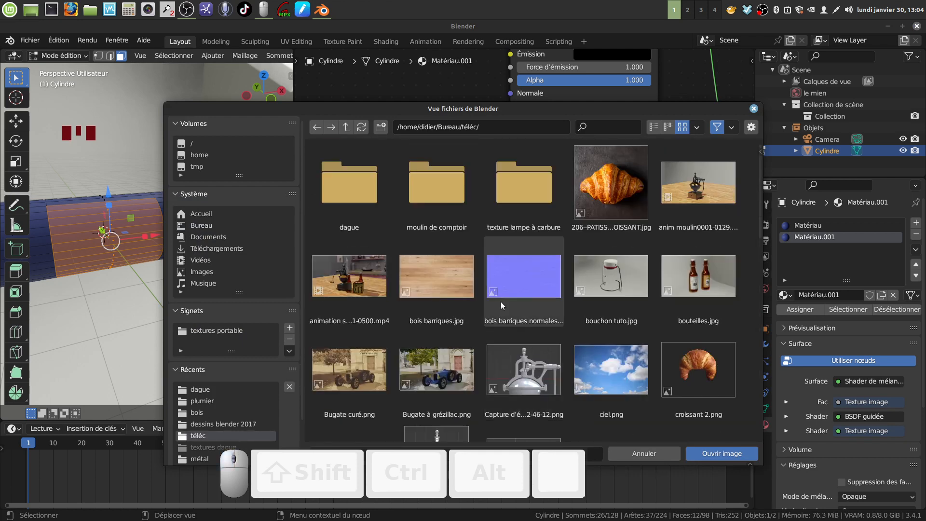
{"action": "double_click", "coordinate": [365, 194]}
{"action": "scroll", "coordinate": [493, 329], "scroll_direction": "down", "scroll_amount": 5}
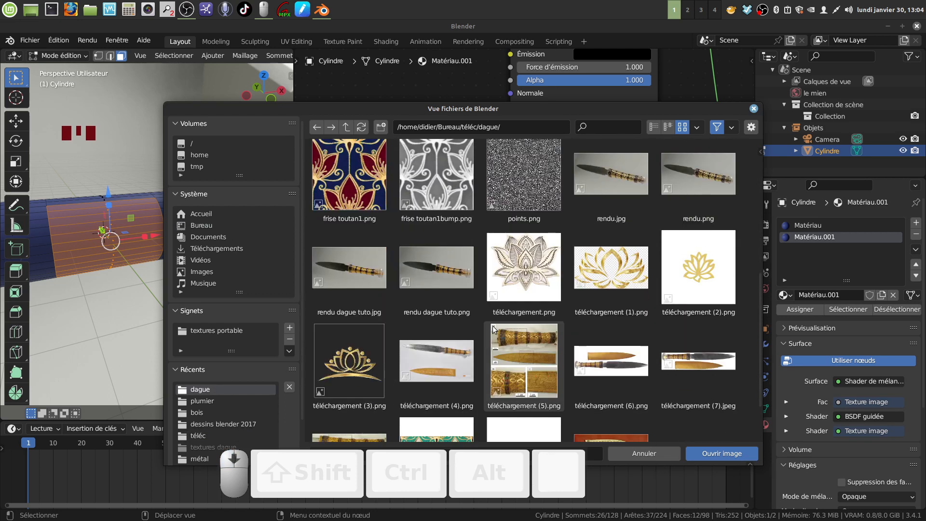
{"action": "scroll", "coordinate": [493, 329], "scroll_direction": "down", "scroll_amount": 1}
{"action": "left_click", "coordinate": [349, 294]}
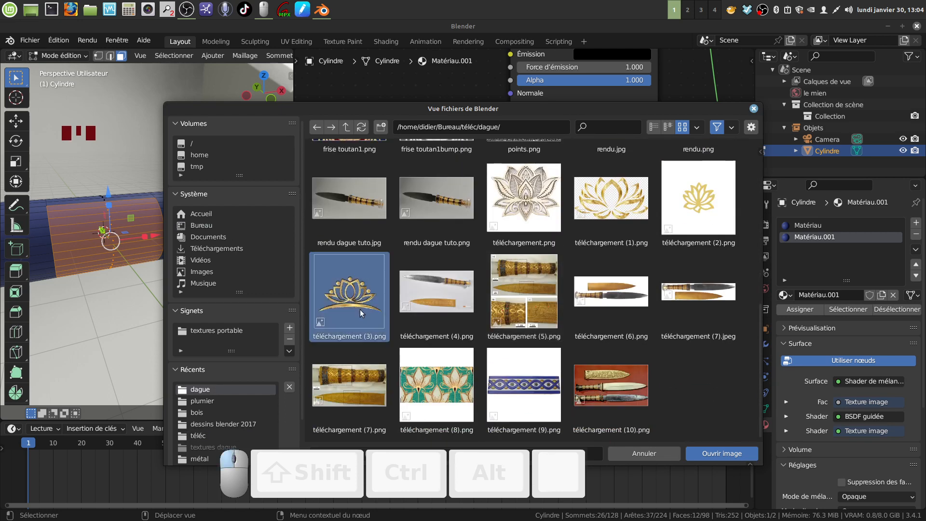
{"action": "left_click", "coordinate": [708, 450]}
Switch the node area to the UV editor and unwrap the selected middle faces with Déplier
{"action": "middle_click_drag", "start_coordinate": [510, 269], "coordinate": [514, 257]}
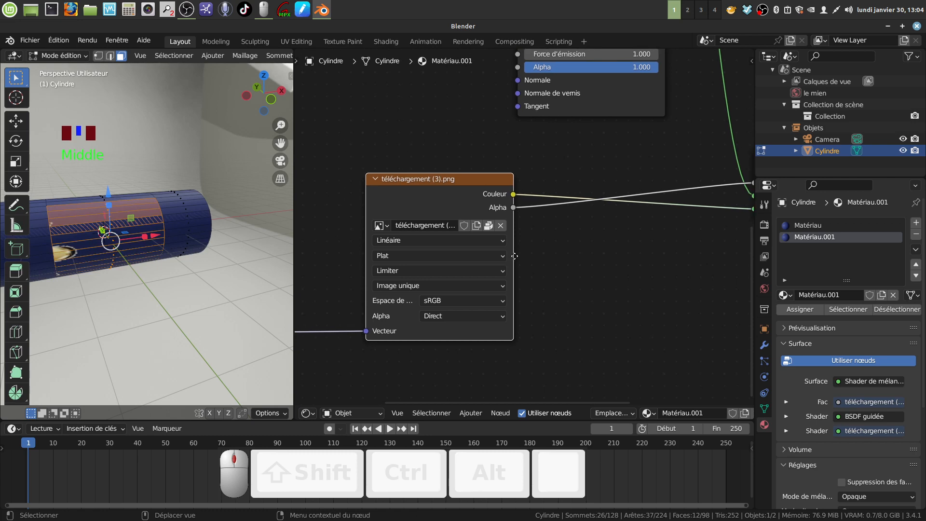
{"action": "scroll", "coordinate": [578, 283], "scroll_direction": "down", "scroll_amount": 3}
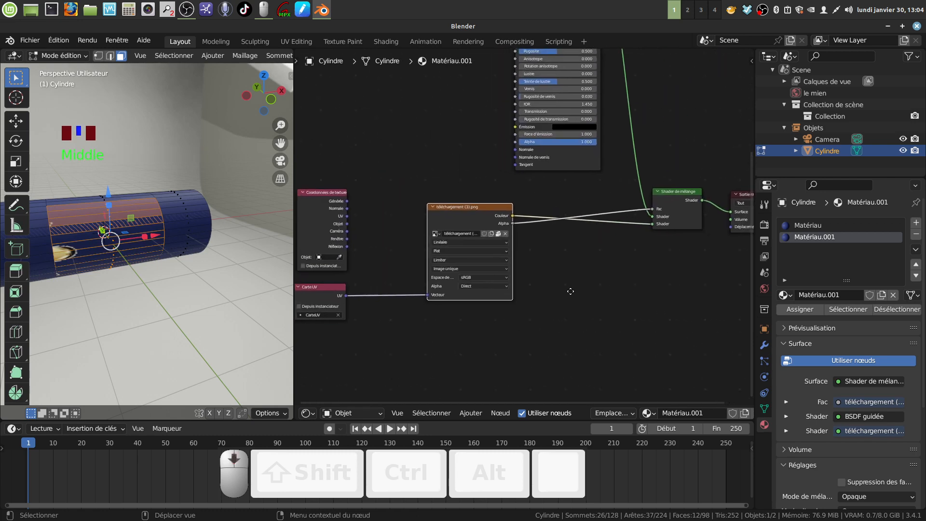
{"action": "scroll", "coordinate": [570, 291], "scroll_direction": "down", "scroll_amount": 4}
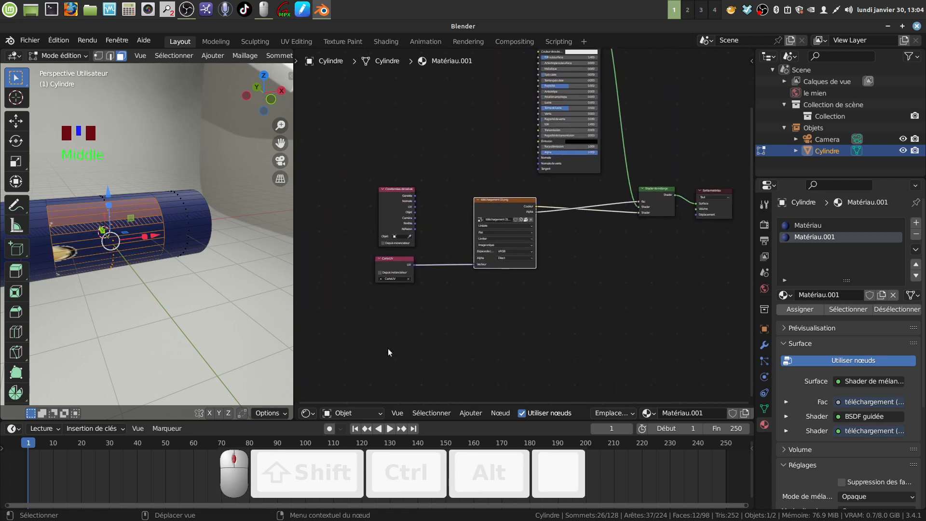
{"action": "left_click", "coordinate": [307, 413]}
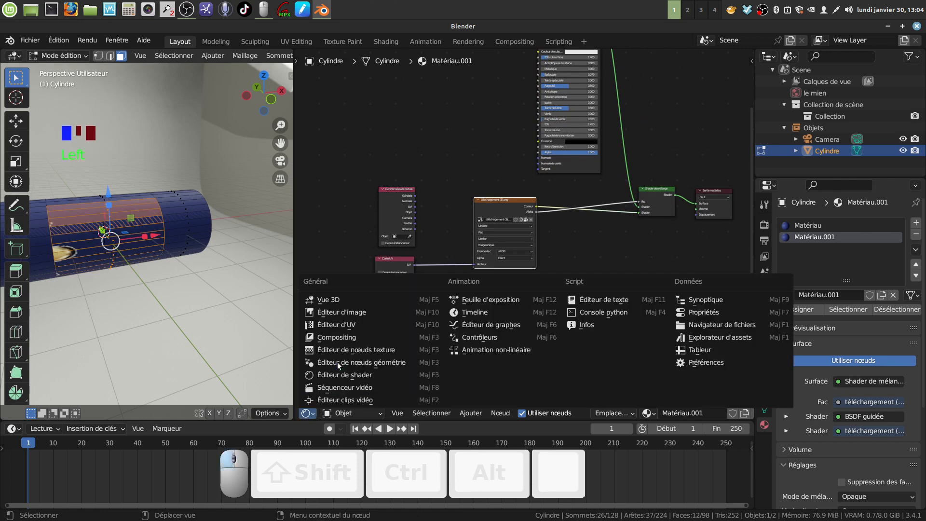
{"action": "left_click", "coordinate": [371, 323]}
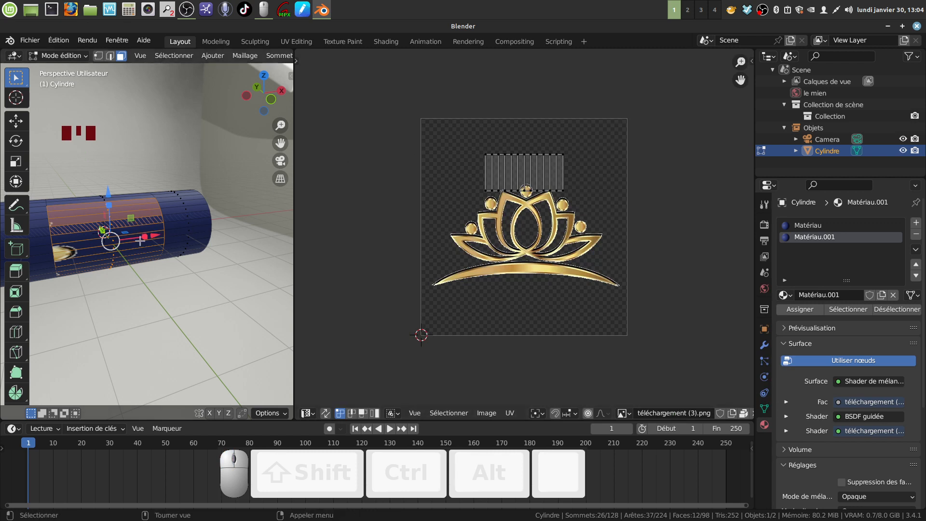
{"action": "middle_click_drag", "start_coordinate": [110, 228], "coordinate": [145, 227]}
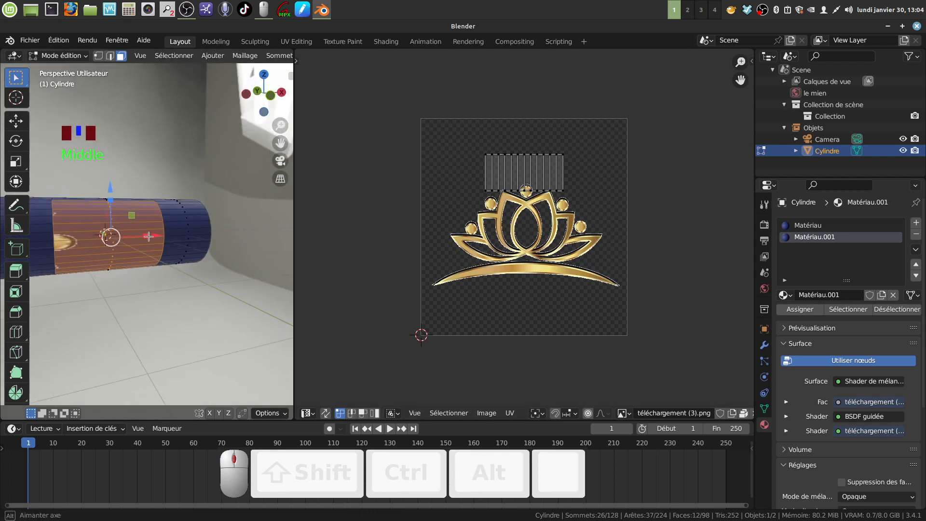
{"action": "key", "text": "u"}
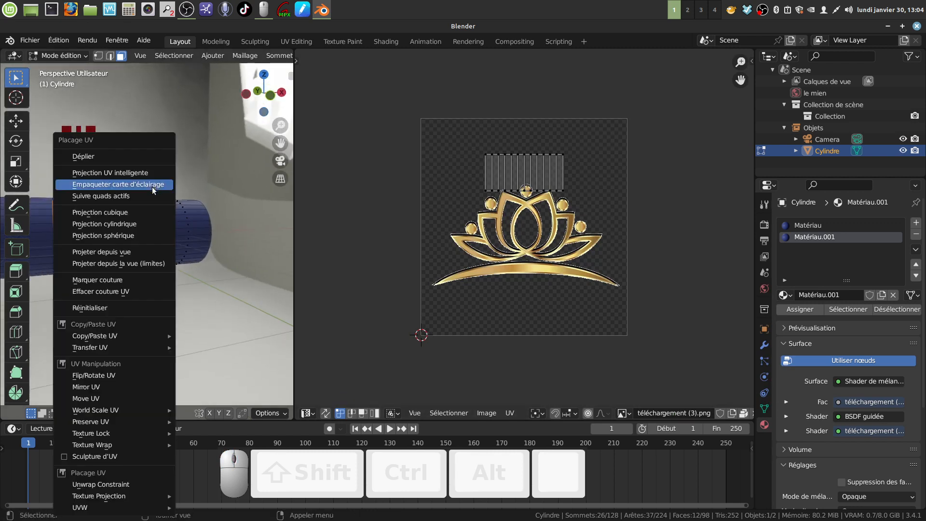
{"action": "left_click", "coordinate": [109, 156]}
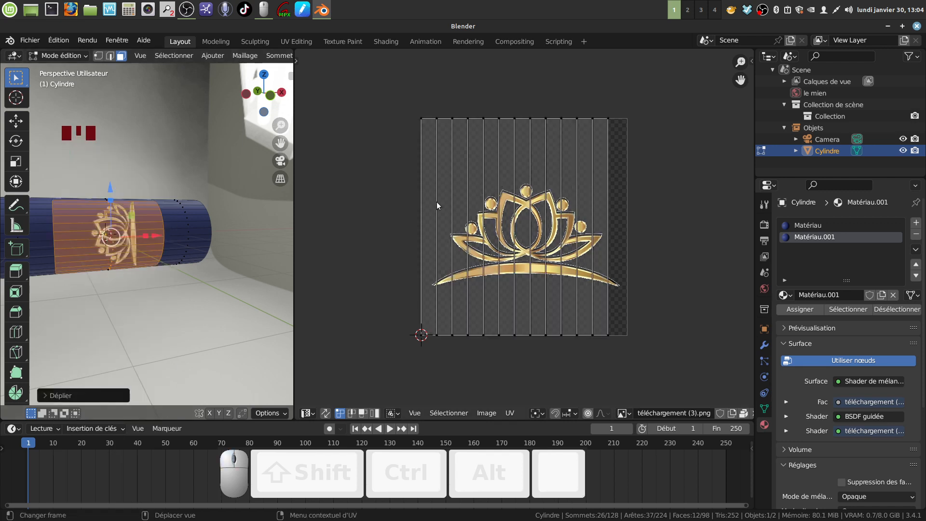
{"action": "middle_click_drag", "start_coordinate": [171, 271], "coordinate": [187, 270]}
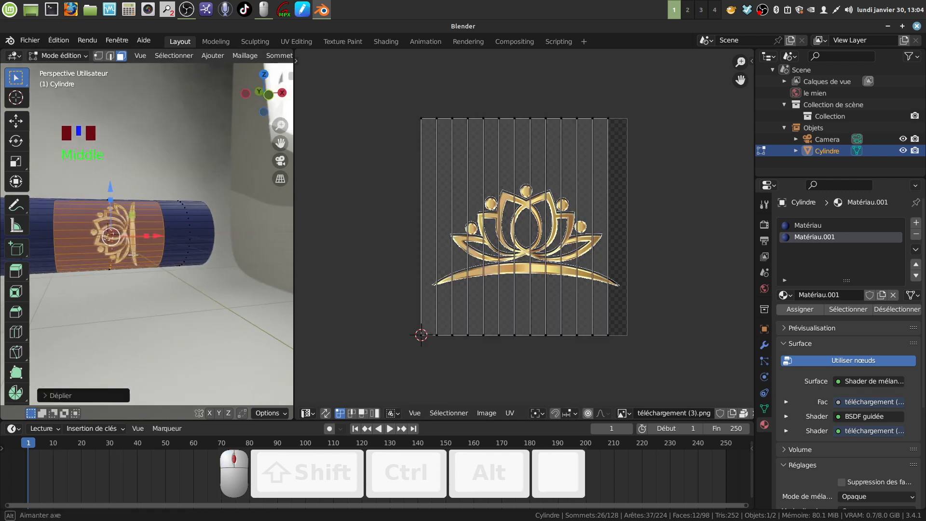
Select all the unwrapped UVs, then rotate, move and slightly enlarge them so the whole lotus sits obliquely within the faces
{"action": "left_click_drag", "start_coordinate": [400, 104], "coordinate": [654, 368]}
{"action": "key", "text": "r"}
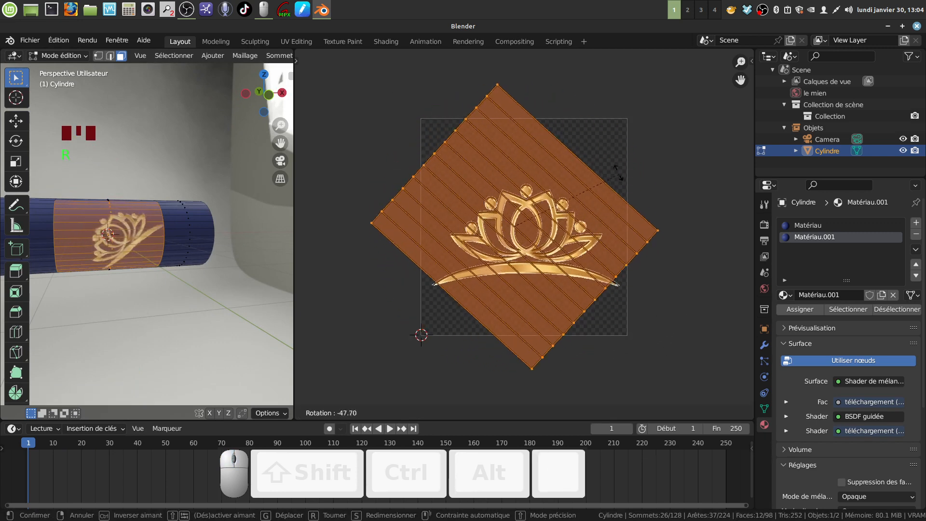
{"action": "left_click", "coordinate": [631, 252]}
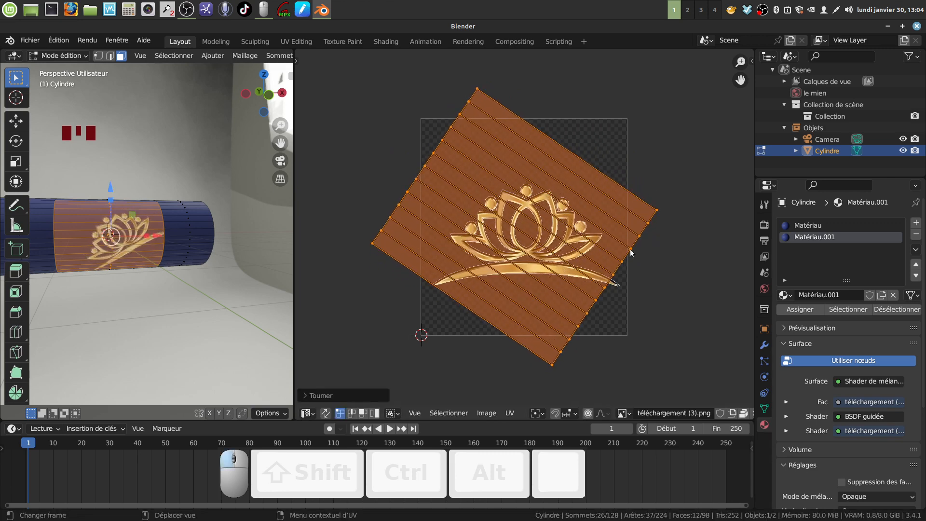
{"action": "key", "text": "g"}
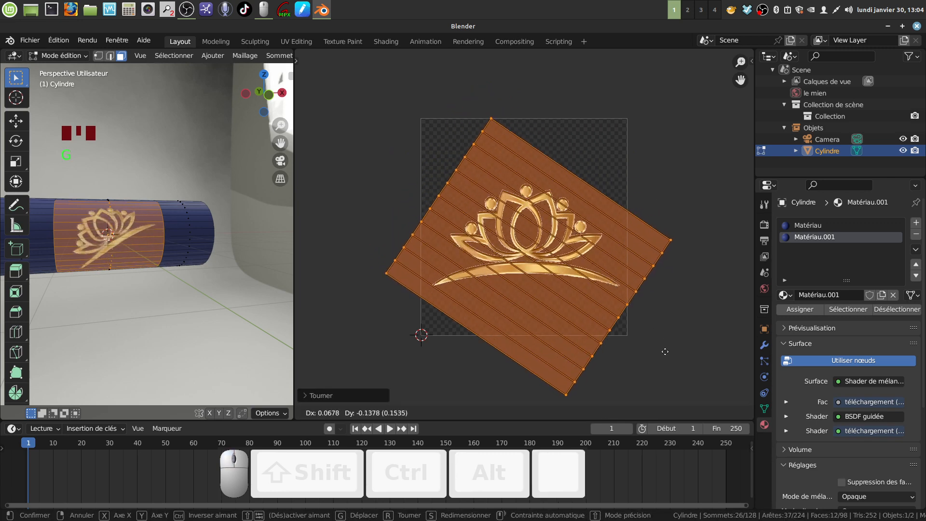
{"action": "left_click", "coordinate": [666, 337]}
{"action": "key", "text": "s"}
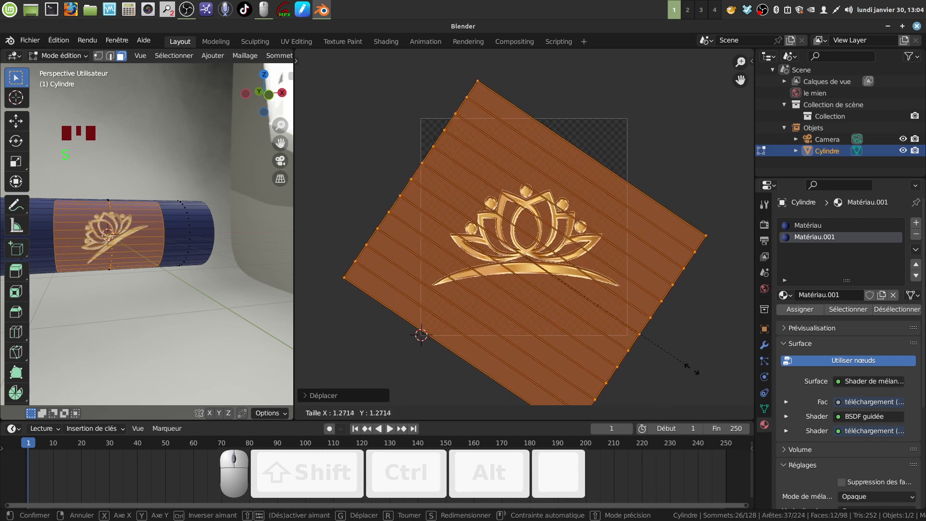
{"action": "left_click", "coordinate": [661, 337]}
Examine the lotus image on the cylinder up close in object mode and return to edit mode
{"action": "middle_click_drag", "start_coordinate": [162, 214], "coordinate": [178, 258]}
{"action": "key", "text": "Tab"}
{"action": "scroll", "coordinate": [166, 311], "scroll_direction": "up", "scroll_amount": 5}
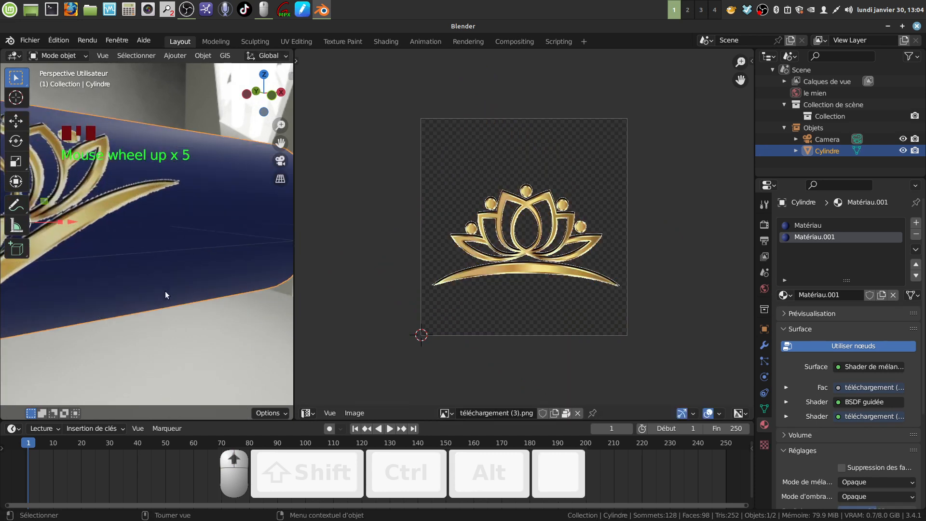
{"action": "middle_click_drag", "start_coordinate": [165, 291], "coordinate": [135, 218]}
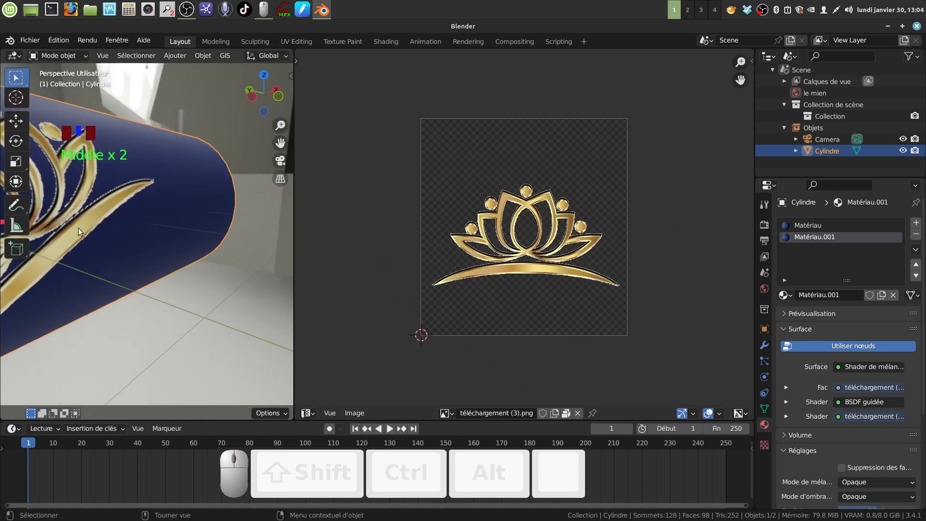
{"action": "middle_click_drag", "start_coordinate": [78, 228], "coordinate": [149, 248]}
{"action": "key", "text": "Tab"}
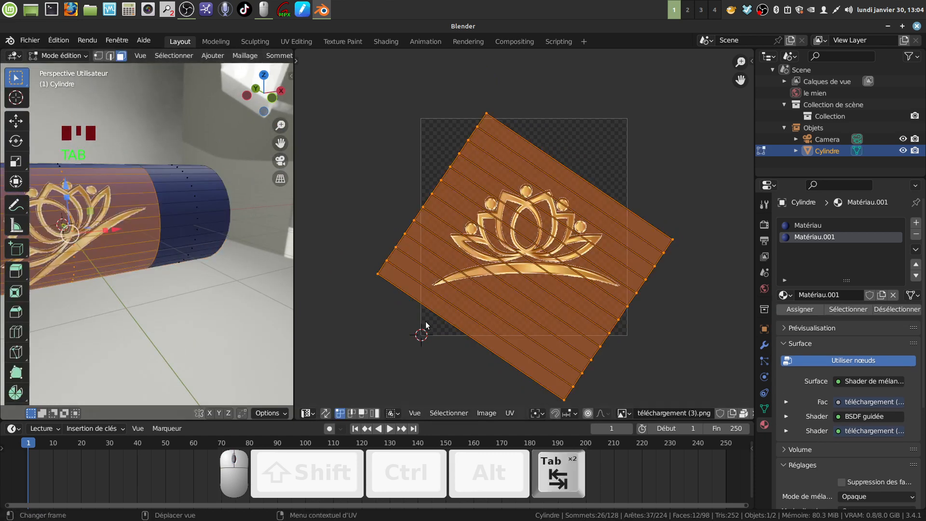
Switch the UV area back to the shader editor and add a second BSDF guidée node below the mix shader
{"action": "scroll", "coordinate": [346, 372], "scroll_direction": "down", "scroll_amount": 4}
{"action": "left_click", "coordinate": [311, 414]}
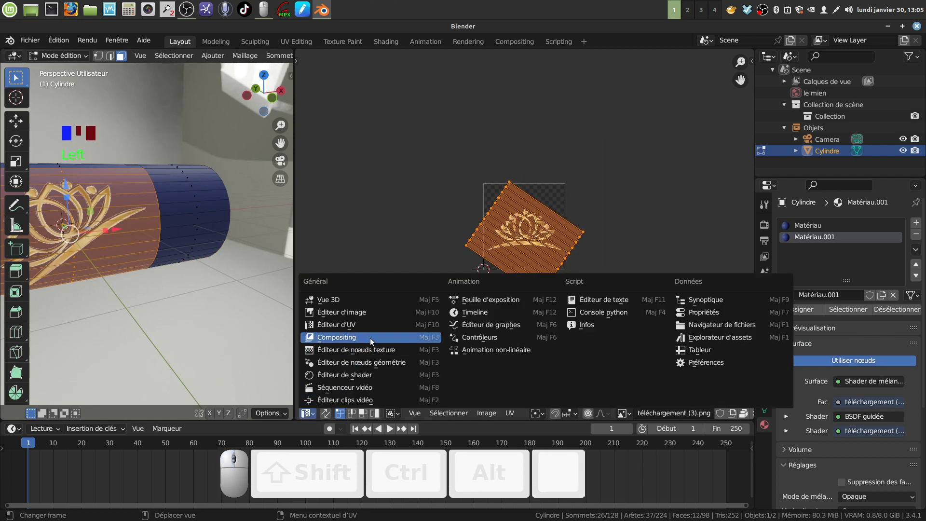
{"action": "left_click", "coordinate": [378, 373]}
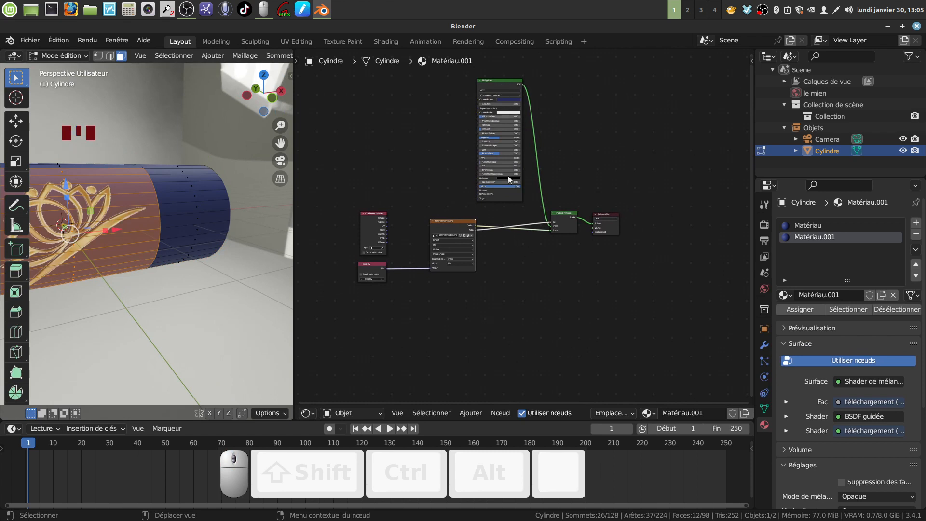
{"action": "left_click", "coordinate": [469, 414]}
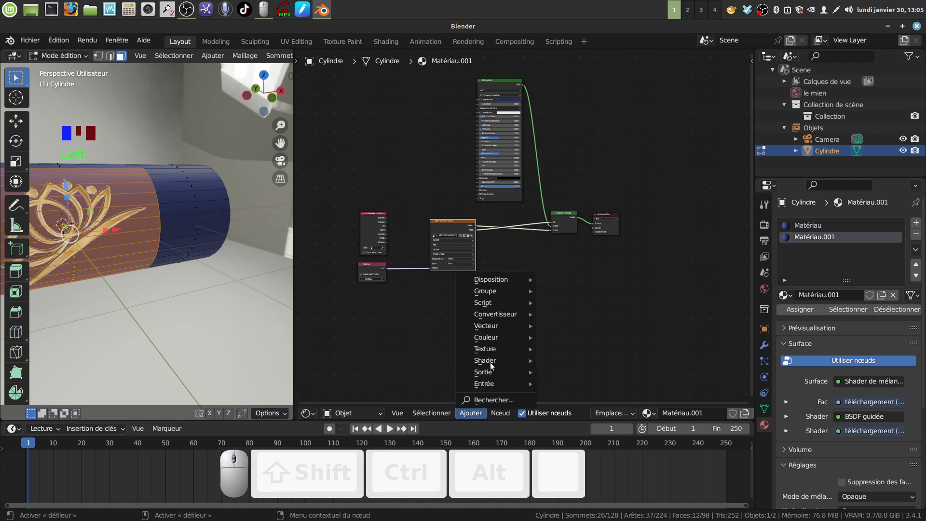
{"action": "mouse_move", "coordinate": [507, 364]}
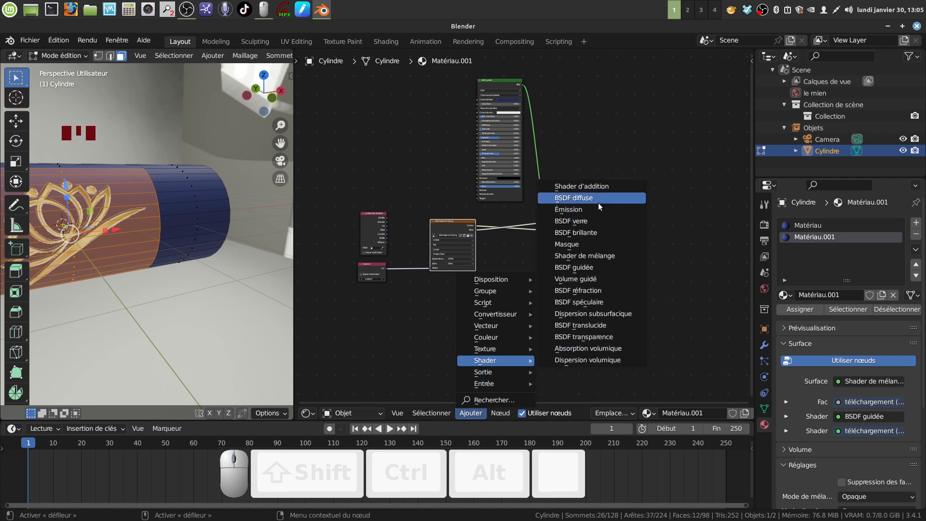
{"action": "left_click", "coordinate": [607, 268]}
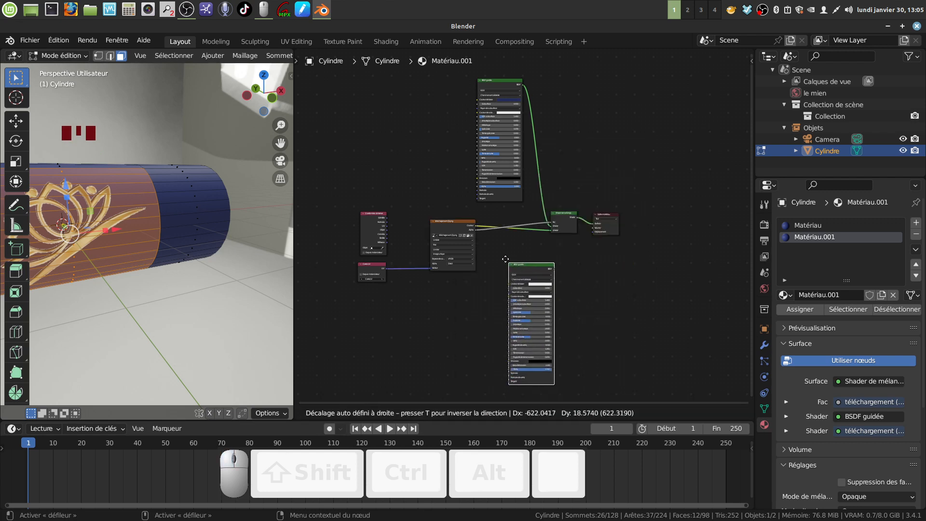
{"action": "left_click", "coordinate": [507, 258]}
Connect the image texture's Couleur to the new BSDF guidée's Couleur de base and its BSDF output to the mix shader's second Shader input
{"action": "scroll", "coordinate": [531, 227], "scroll_direction": "up", "scroll_amount": 5}
{"action": "middle_click_drag", "start_coordinate": [571, 210], "coordinate": [591, 169]}
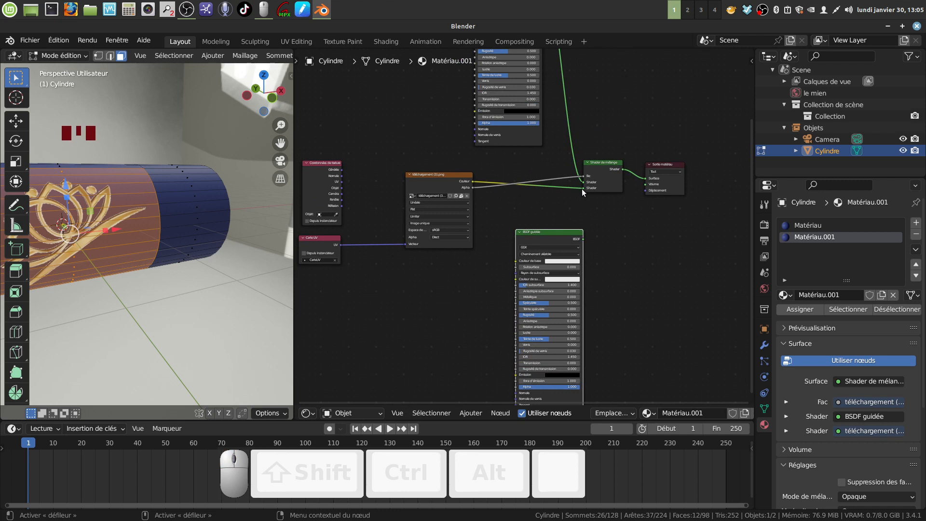
{"action": "mouse_move", "coordinate": [582, 190]}
{"action": "left_mouse_down"}
{"action": "mouse_move", "coordinate": [533, 195]}
{"action": "mouse_move", "coordinate": [504, 255]}
{"action": "mouse_move", "coordinate": [516, 261]}
{"action": "mouse_move", "coordinate": [496, 224]}
{"action": "mouse_move", "coordinate": [585, 188]}
{"action": "left_mouse_up"}
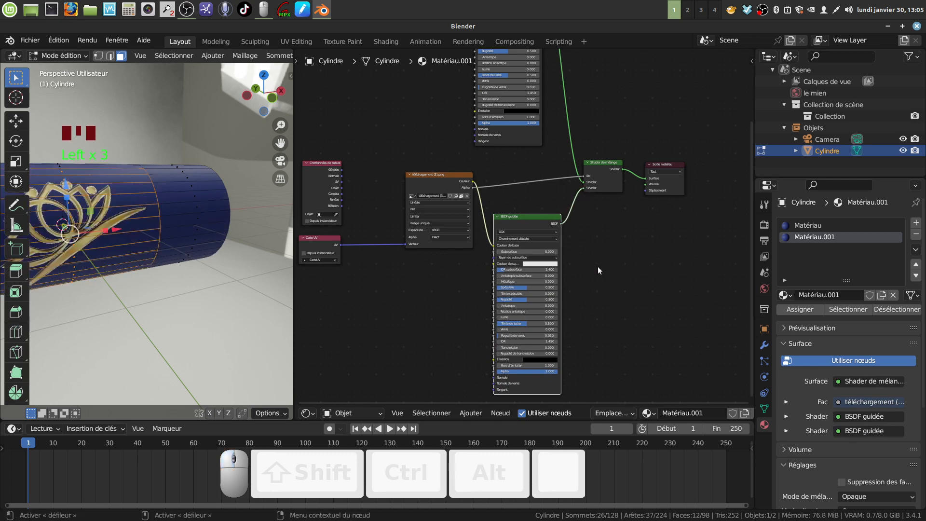
Set the new BSDF guidée's Métallique to 1.000, Spéculaire to 0.000 and Rugosité to 0.095, and check the lotus in object mode
{"action": "middle_click_drag", "start_coordinate": [600, 266], "coordinate": [576, 182]}
{"action": "scroll", "coordinate": [565, 240], "scroll_direction": "up", "scroll_amount": 5}
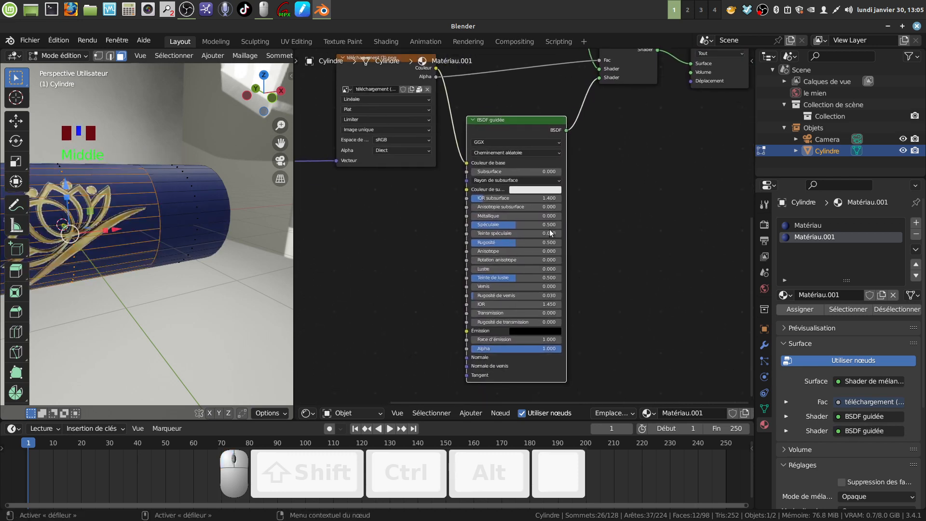
{"action": "left_click_drag", "start_coordinate": [497, 225], "coordinate": [557, 217]}
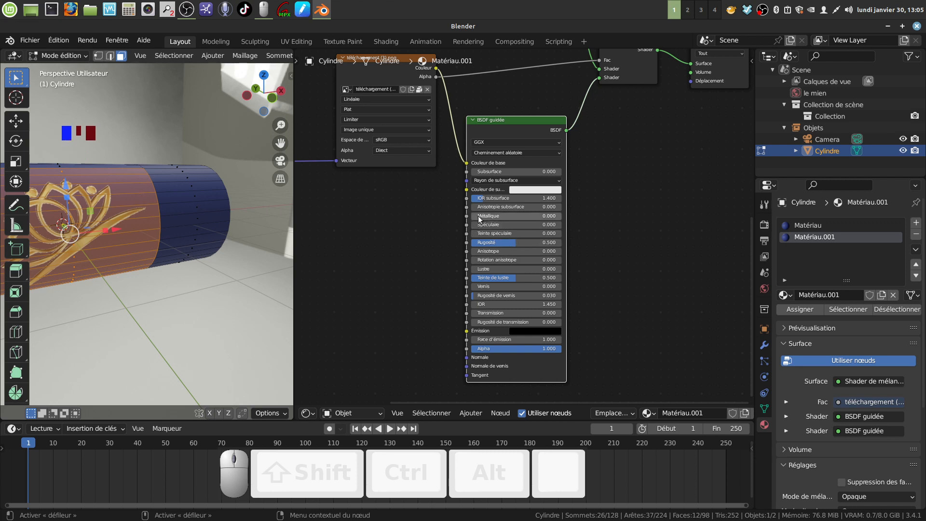
{"action": "left_click_drag", "start_coordinate": [513, 246], "coordinate": [480, 245]}
{"action": "middle_click_drag", "start_coordinate": [171, 259], "coordinate": [135, 259]}
{"action": "scroll", "coordinate": [196, 248], "scroll_direction": "up", "scroll_amount": 2}
{"action": "key", "text": "Tab"}
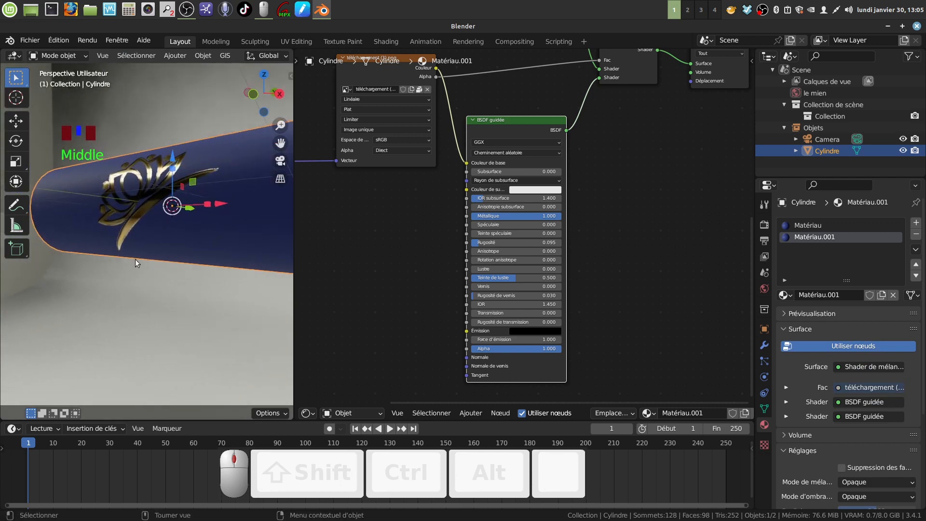
Lower the lower BSDF guidée's Rugosité to 0.069 and check the lotus up close
{"action": "scroll", "coordinate": [149, 251], "scroll_direction": "up", "scroll_amount": 2}
{"action": "mouse_move", "coordinate": [519, 243]}
{"action": "left_mouse_down"}
{"action": "mouse_move", "coordinate": [510, 243]}
{"action": "mouse_move", "coordinate": [545, 243]}
{"action": "mouse_move", "coordinate": [517, 243]}
{"action": "left_mouse_up"}
{"action": "middle_click_drag", "start_coordinate": [184, 229], "coordinate": [248, 218]}
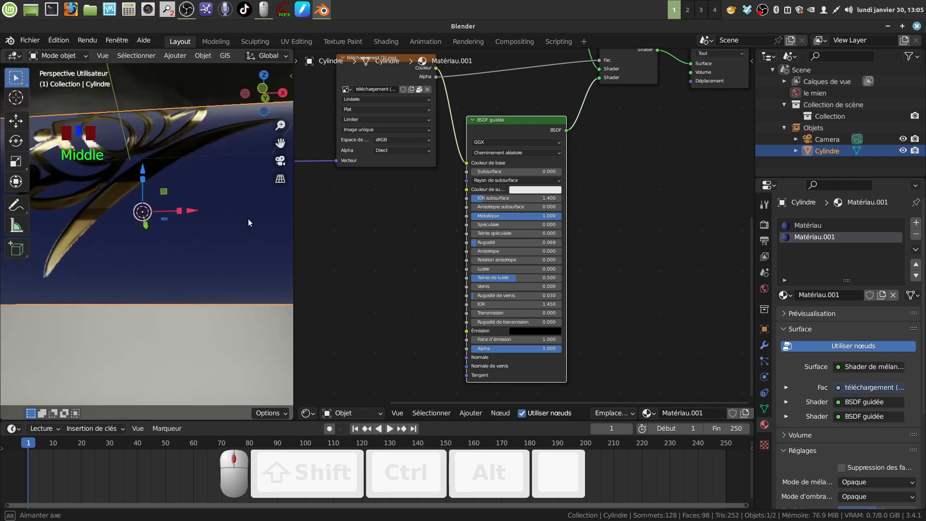
{"action": "scroll", "coordinate": [198, 235], "scroll_direction": "down", "scroll_amount": 3}
{"action": "middle_click_drag", "start_coordinate": [198, 235], "coordinate": [215, 264]}
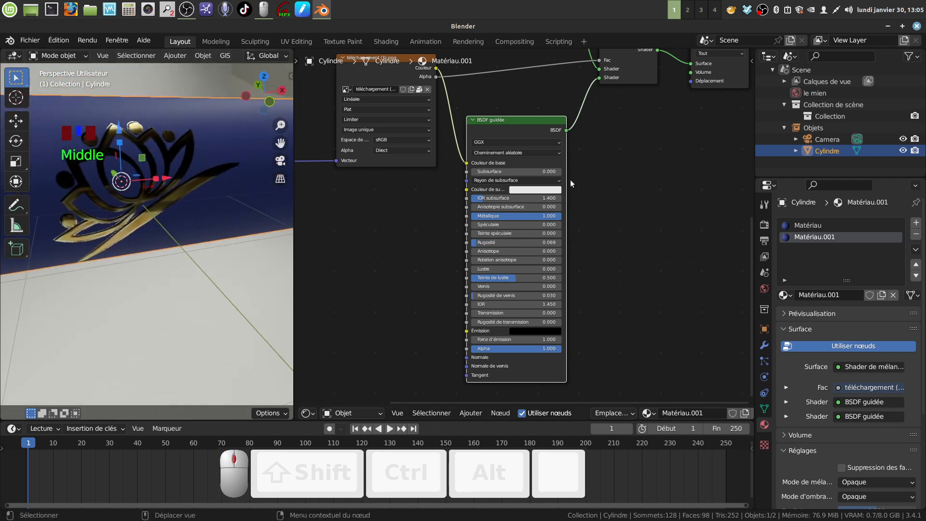
Review the Matériau.001 node connections and examine the metallic lotus on the cylinder from several angles and distances
{"action": "scroll", "coordinate": [572, 193], "scroll_direction": "down", "scroll_amount": 9}
{"action": "middle_click_drag", "start_coordinate": [574, 209], "coordinate": [634, 316]}
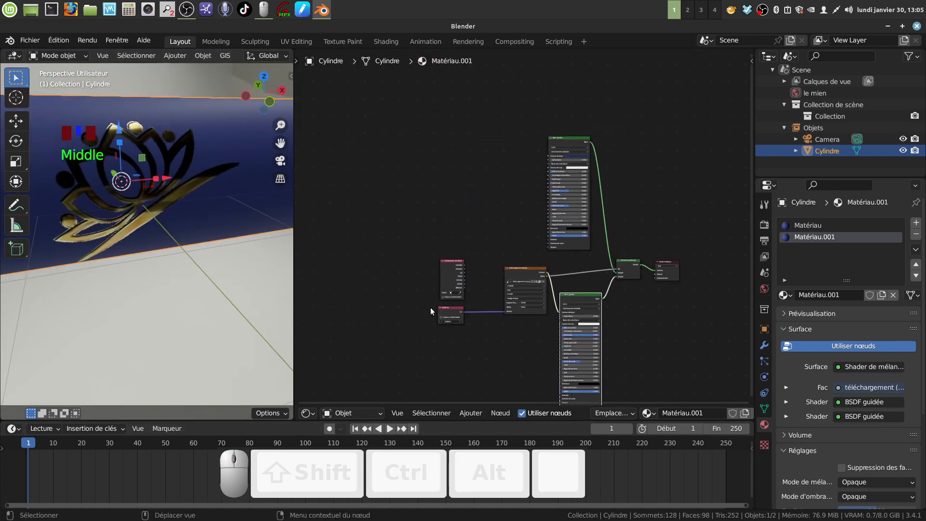
{"action": "middle_click_drag", "start_coordinate": [430, 311], "coordinate": [478, 296]}
{"action": "scroll", "coordinate": [429, 280], "scroll_direction": "up", "scroll_amount": 2}
{"action": "middle_click_drag", "start_coordinate": [134, 267], "coordinate": [138, 224]}
{"action": "scroll", "coordinate": [416, 301], "scroll_direction": "up", "scroll_amount": 3}
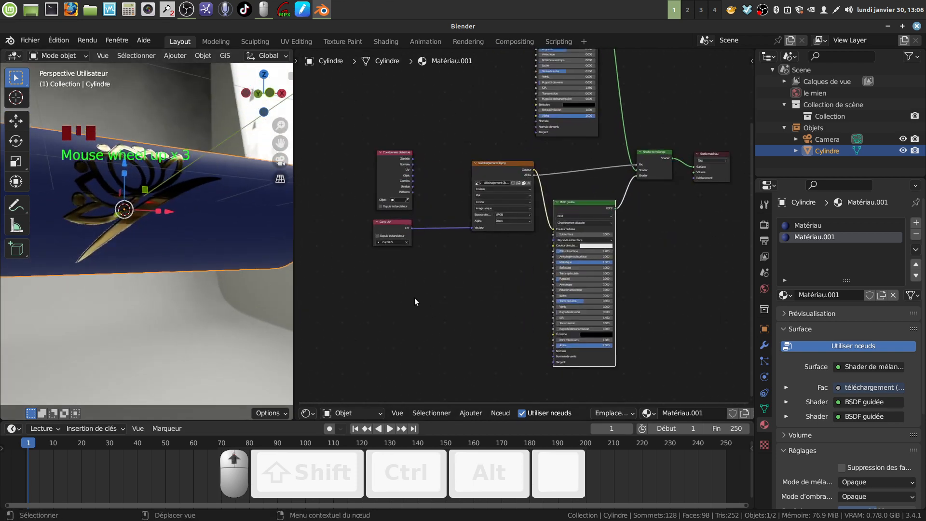
{"action": "middle_click_drag", "start_coordinate": [416, 303], "coordinate": [374, 274]}
{"action": "scroll", "coordinate": [433, 309], "scroll_direction": "up", "scroll_amount": 2}
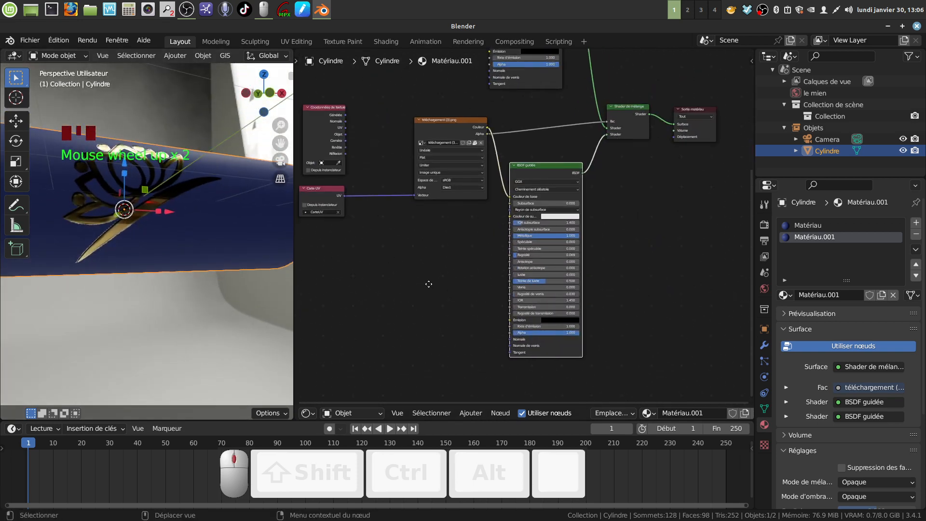
{"action": "middle_click_drag", "start_coordinate": [494, 150], "coordinate": [497, 170]}
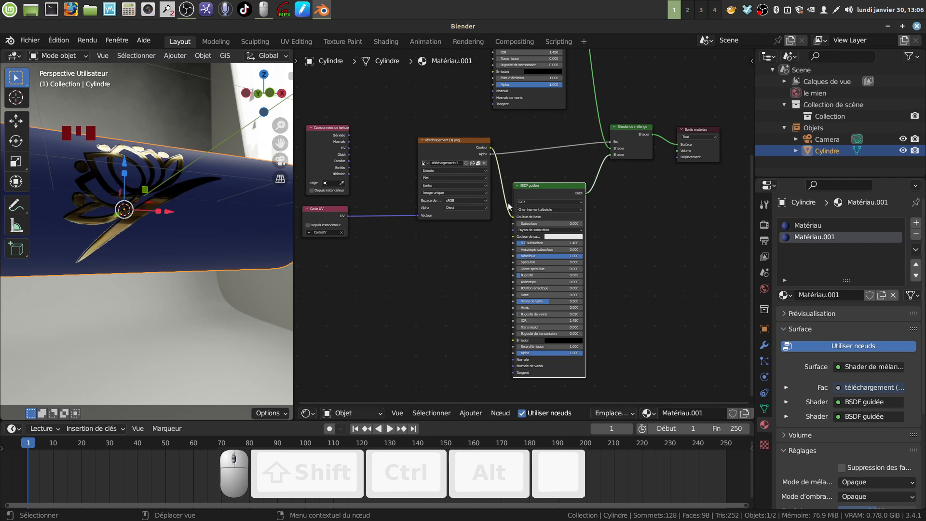
{"action": "mouse_move", "coordinate": [146, 206]}
{"action": "middle_mouse_down"}
{"action": "mouse_move", "coordinate": [137, 227]}
{"action": "mouse_move", "coordinate": [146, 210]}
{"action": "middle_mouse_up"}
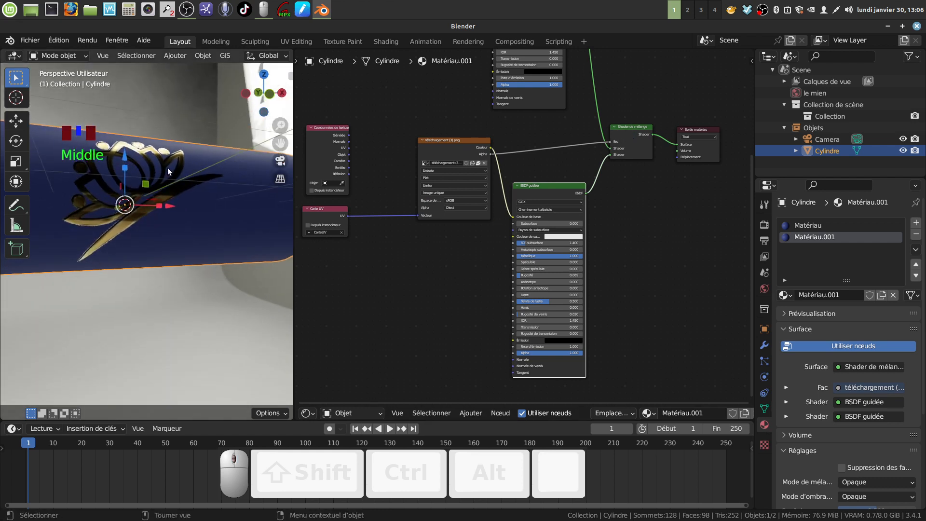
{"action": "middle_click_drag", "start_coordinate": [173, 172], "coordinate": [171, 185]}
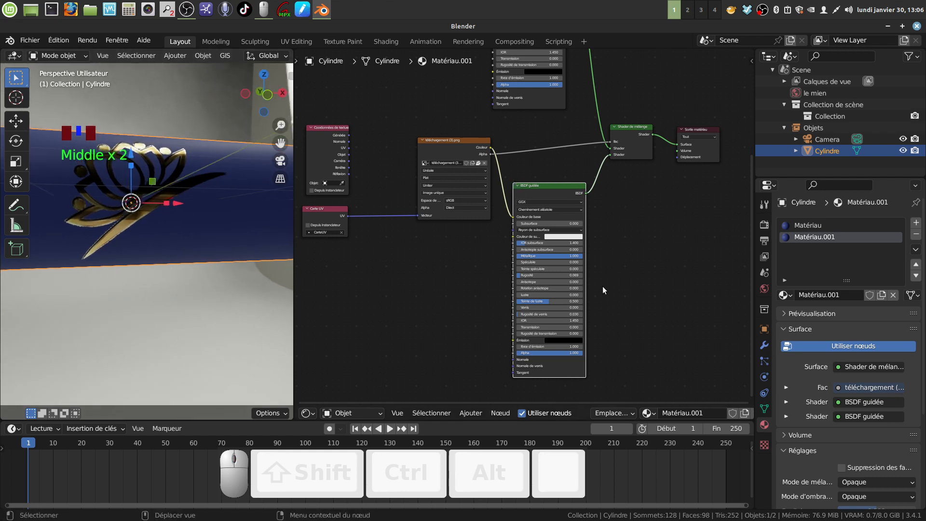
{"action": "mouse_move", "coordinate": [623, 258]}
{"action": "middle_mouse_down"}
{"action": "mouse_move", "coordinate": [623, 234]}
{"action": "mouse_move", "coordinate": [617, 254]}
{"action": "middle_mouse_up"}
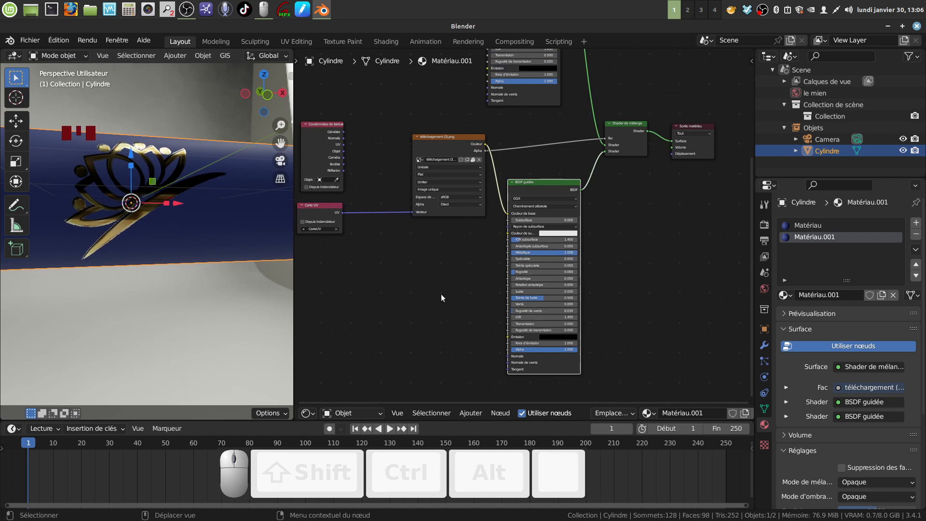
{"action": "scroll", "coordinate": [186, 258], "scroll_direction": "up", "scroll_amount": 2}
{"action": "middle_click_drag", "start_coordinate": [186, 258], "coordinate": [261, 280]}
{"action": "middle_click_drag", "start_coordinate": [353, 320], "coordinate": [477, 282]}
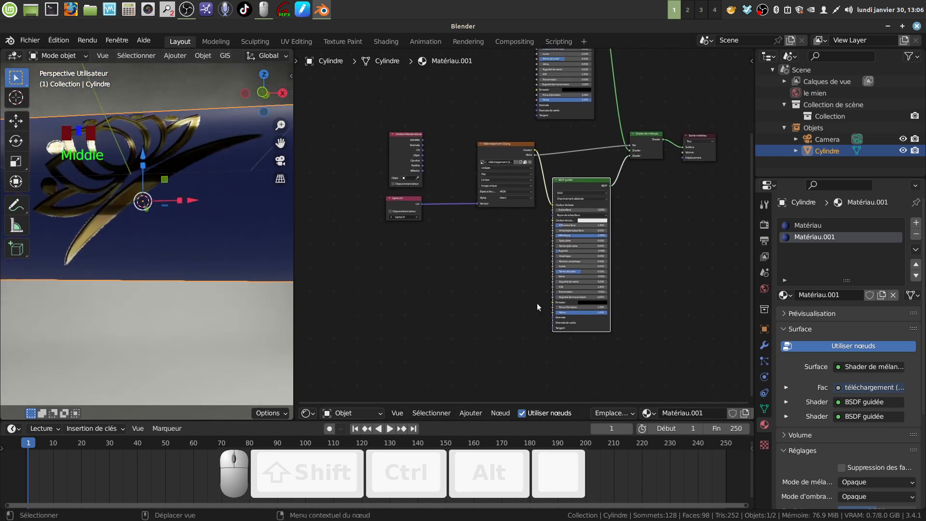
{"action": "mouse_move", "coordinate": [539, 326]}
{"action": "middle_mouse_down"}
{"action": "mouse_move", "coordinate": [533, 306]}
{"action": "mouse_move", "coordinate": [524, 317]}
{"action": "middle_mouse_up"}
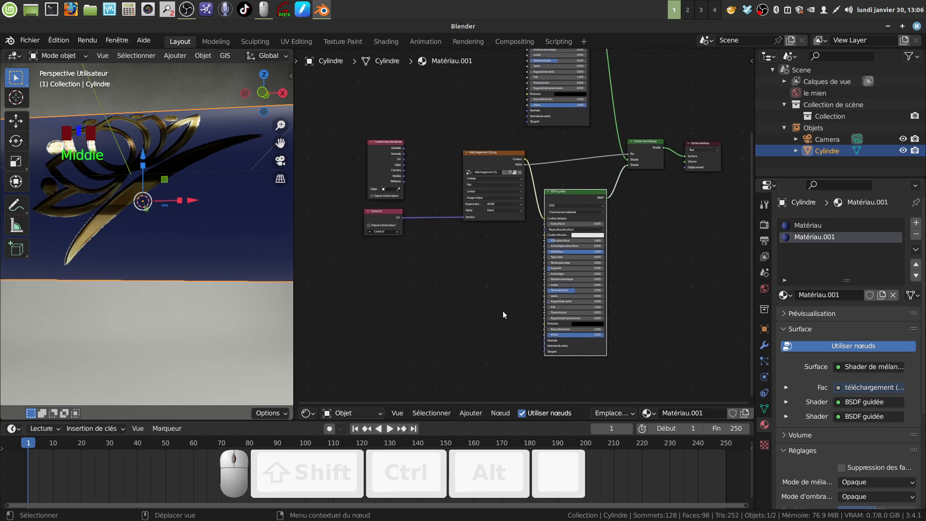
{"action": "middle_click_drag", "start_coordinate": [195, 228], "coordinate": [132, 232]}
{"action": "scroll", "coordinate": [178, 235], "scroll_direction": "down", "scroll_amount": 2}
{"action": "scroll", "coordinate": [185, 233], "scroll_direction": "down", "scroll_amount": 3}
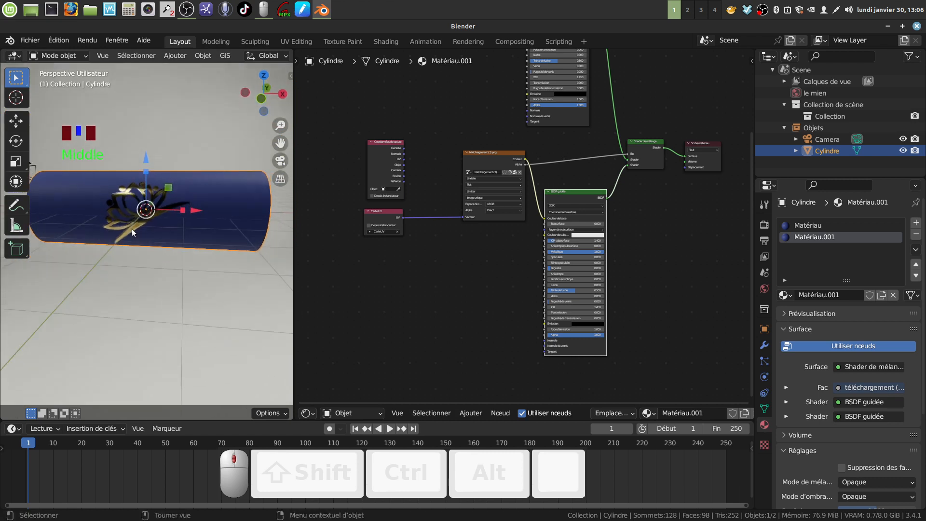
{"action": "middle_click_drag", "start_coordinate": [189, 226], "coordinate": [198, 230]}
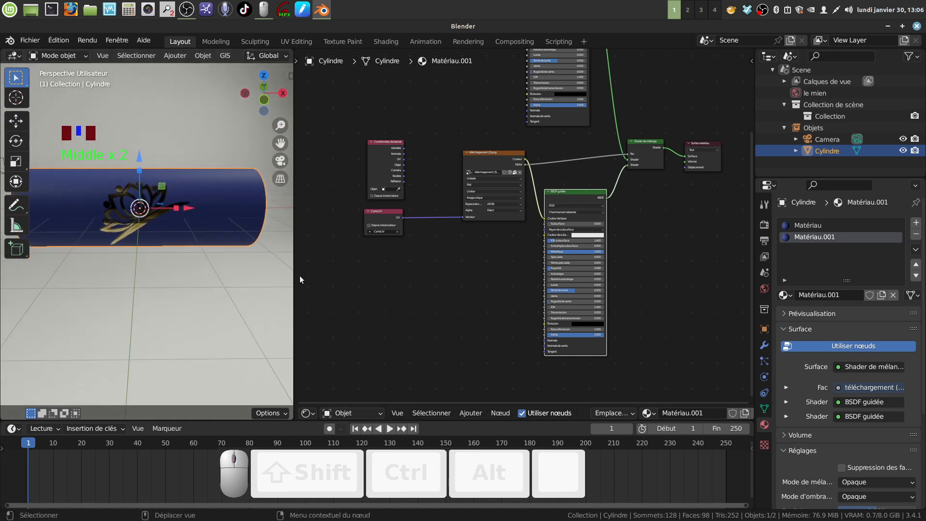
Widen the shader editor, enter edit mode, clear the selection and circle-select six adjacent faces on top of the cylinder's +X end section
{"action": "left_click_drag", "start_coordinate": [293, 275], "coordinate": [264, 269]}
{"action": "scroll", "coordinate": [415, 276], "scroll_direction": "down", "scroll_amount": 2}
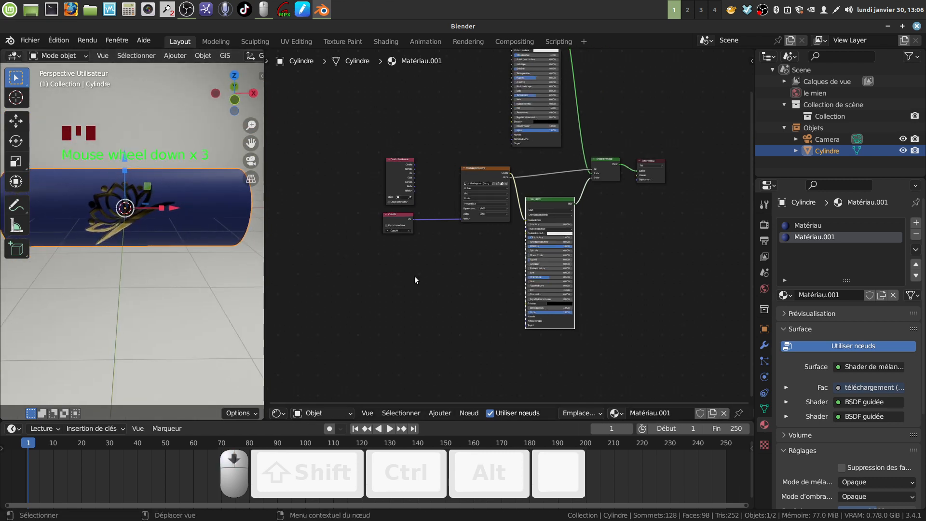
{"action": "scroll", "coordinate": [163, 259], "scroll_direction": "up", "scroll_amount": 2}
{"action": "middle_click_drag", "start_coordinate": [164, 256], "coordinate": [168, 219], "text": "shift"}
{"action": "key", "text": "Tab"}
{"action": "key", "text": "alt+a"}
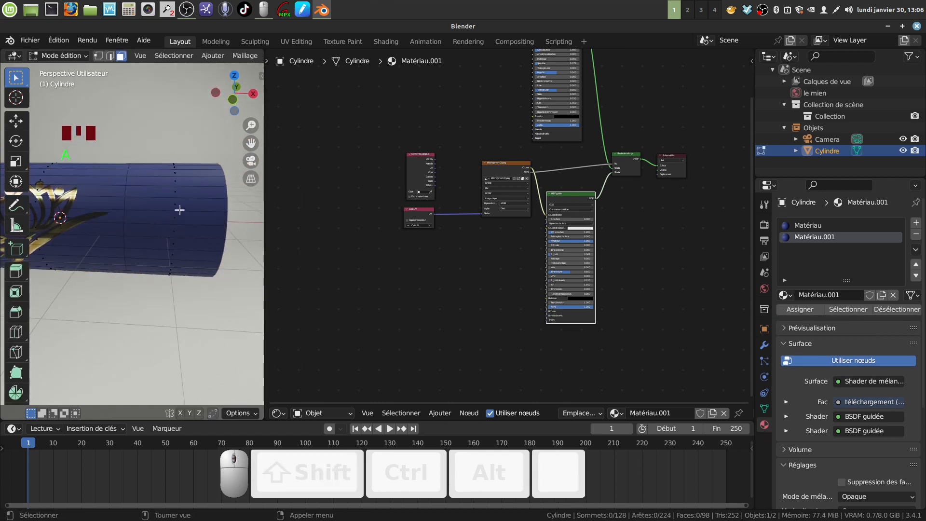
{"action": "key", "text": "c"}
{"action": "middle_click_drag", "start_coordinate": [181, 211], "coordinate": [178, 318]}
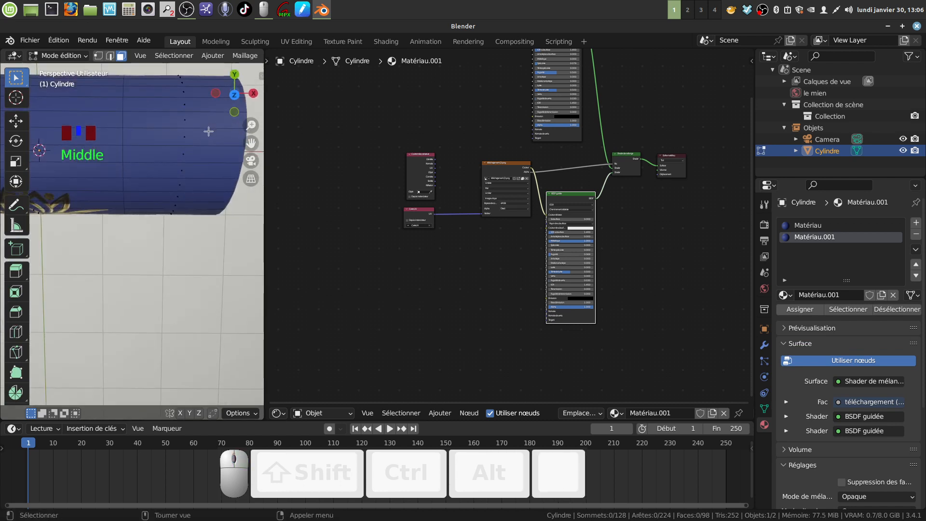
{"action": "key", "text": "c"}
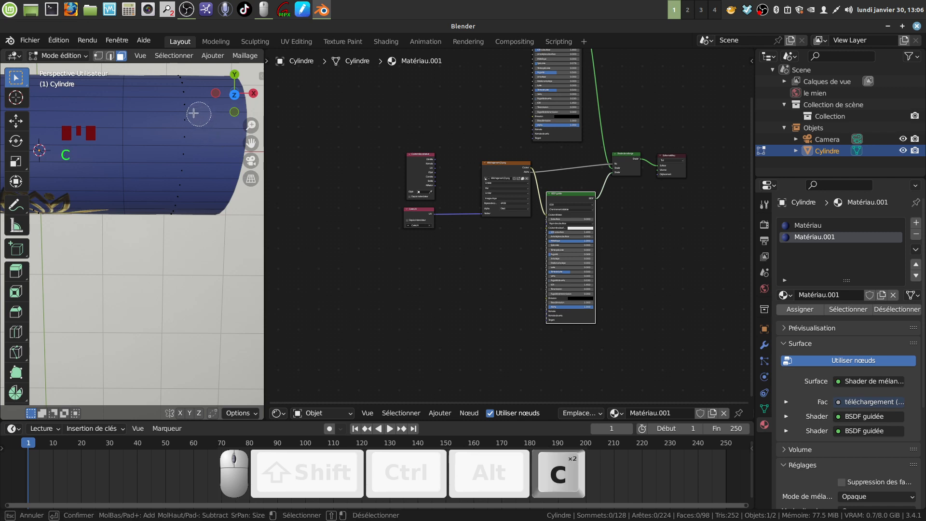
{"action": "left_click_drag", "start_coordinate": [178, 100], "coordinate": [175, 163]}
{"action": "right_click", "coordinate": [182, 157]}
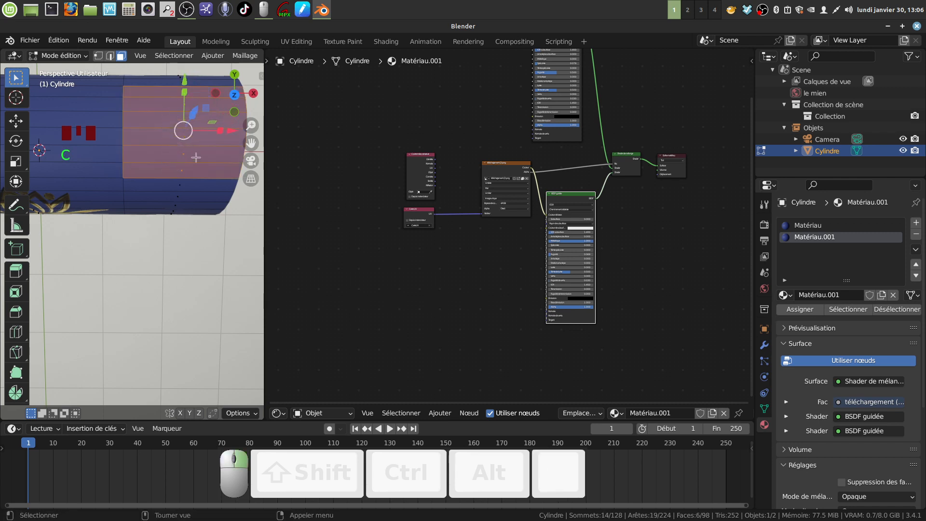
Add a third material slot, make its material an independent copy of Matériau.001 as Matériau.002, and assign it to the selected faces
{"action": "scroll", "coordinate": [467, 274], "scroll_direction": "down", "scroll_amount": 2}
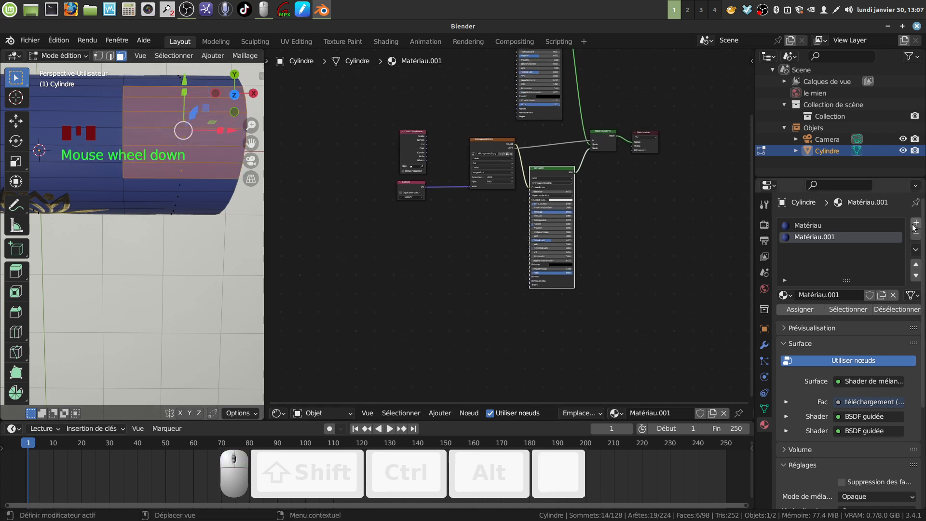
{"action": "left_click", "coordinate": [915, 224]}
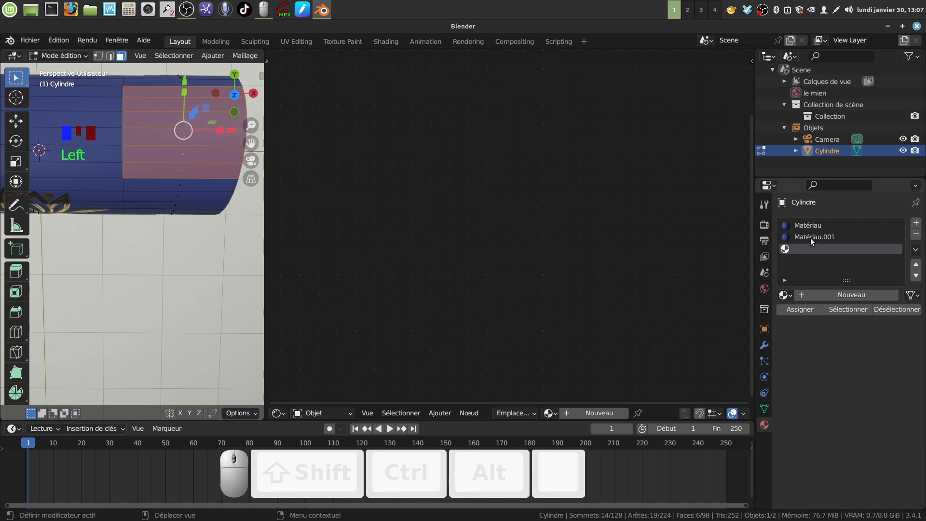
{"action": "left_click", "coordinate": [790, 295]}
{"action": "left_click", "coordinate": [713, 324]}
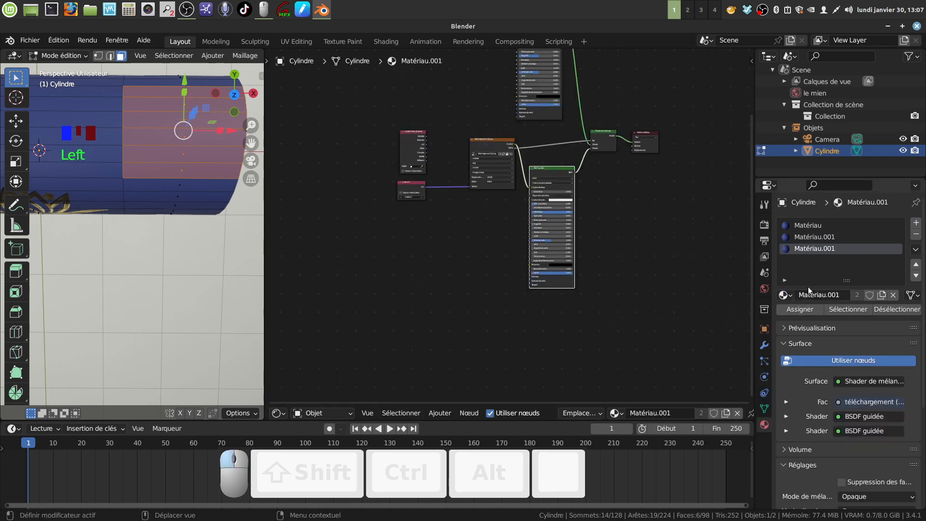
{"action": "left_click", "coordinate": [882, 295]}
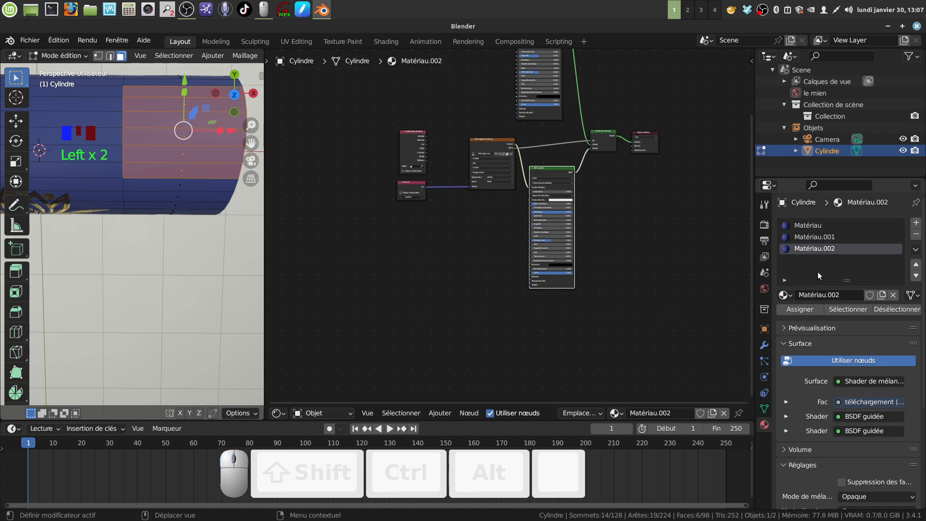
{"action": "left_click", "coordinate": [811, 308]}
Replace the lotus image in Matériau.002's texture node with frise moi.png from the dague folder
{"action": "middle_click_drag", "start_coordinate": [495, 286], "coordinate": [478, 309]}
{"action": "scroll", "coordinate": [472, 260], "scroll_direction": "up", "scroll_amount": 5}
{"action": "middle_click_drag", "start_coordinate": [472, 260], "coordinate": [487, 334]}
{"action": "scroll", "coordinate": [491, 338], "scroll_direction": "up", "scroll_amount": 11}
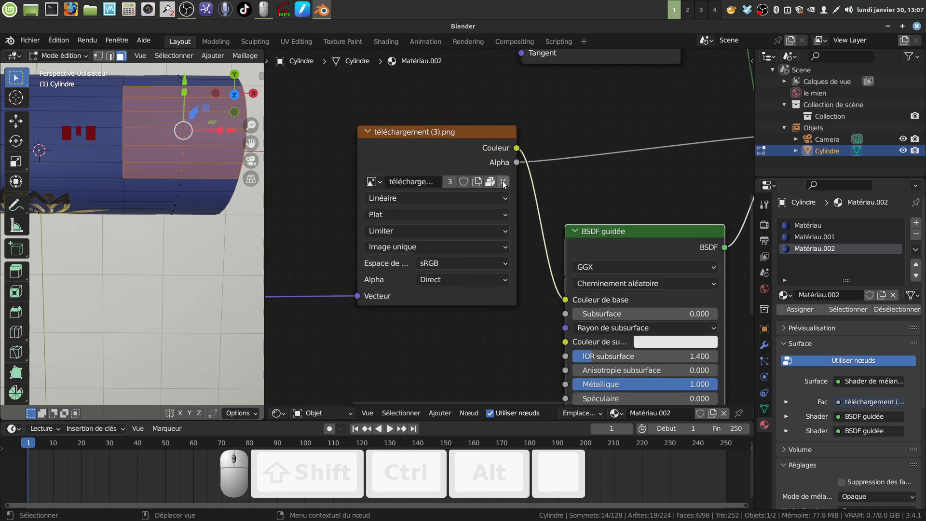
{"action": "left_click", "coordinate": [503, 182]}
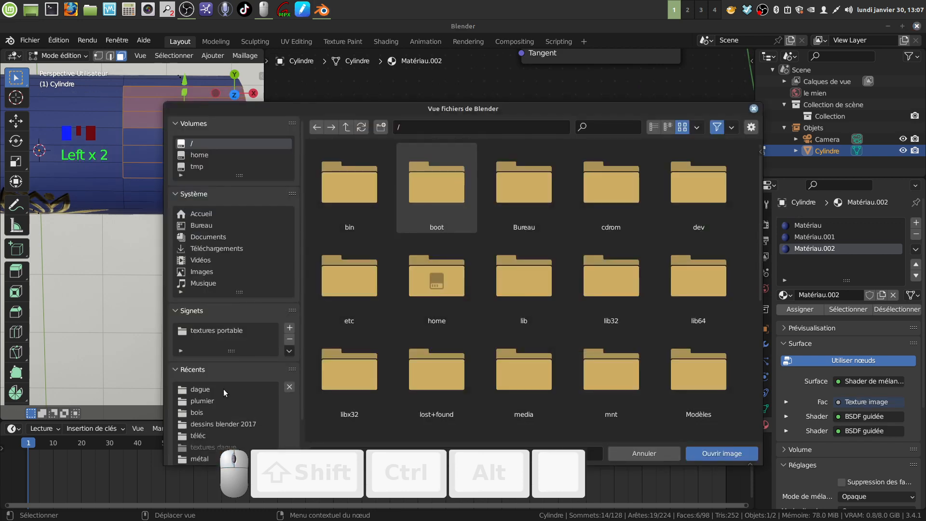
{"action": "left_click", "coordinate": [223, 389]}
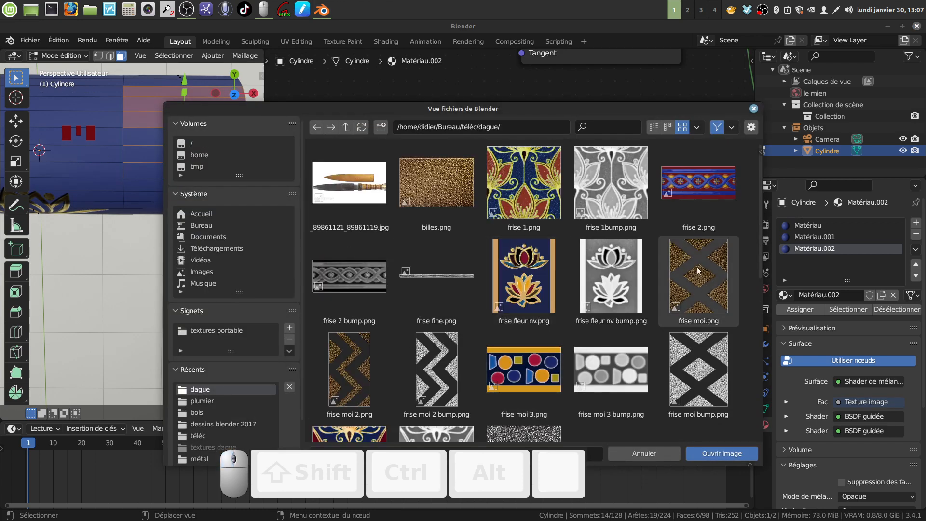
{"action": "left_click", "coordinate": [703, 282]}
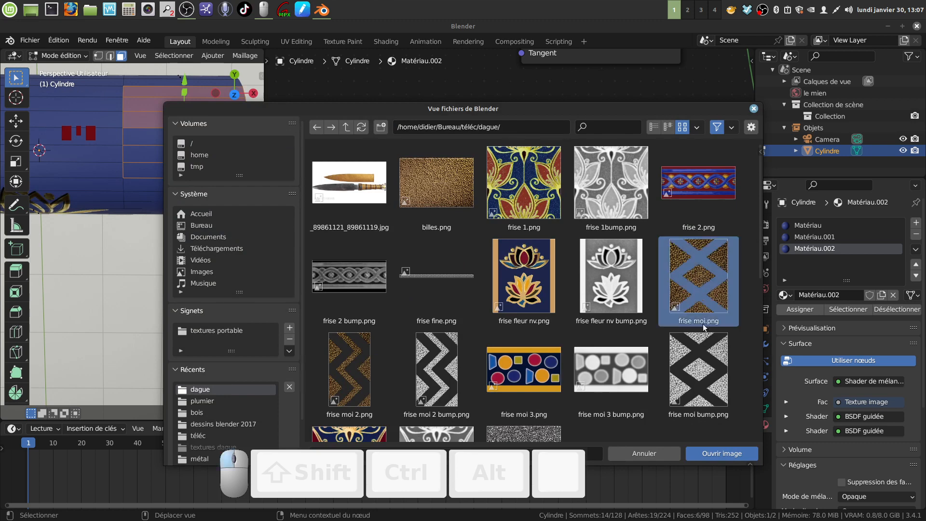
{"action": "left_click", "coordinate": [731, 454]}
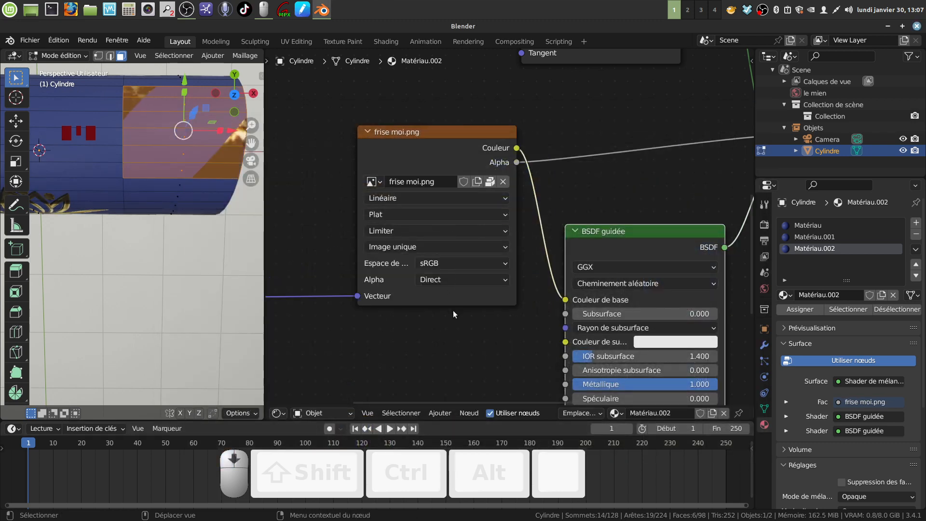
Check the Matériau.002 nodes and switch the shader editor area to the UV editor showing frise moi.png
{"action": "scroll", "coordinate": [453, 311], "scroll_direction": "down", "scroll_amount": 4}
{"action": "middle_click_drag", "start_coordinate": [472, 303], "coordinate": [468, 285]}
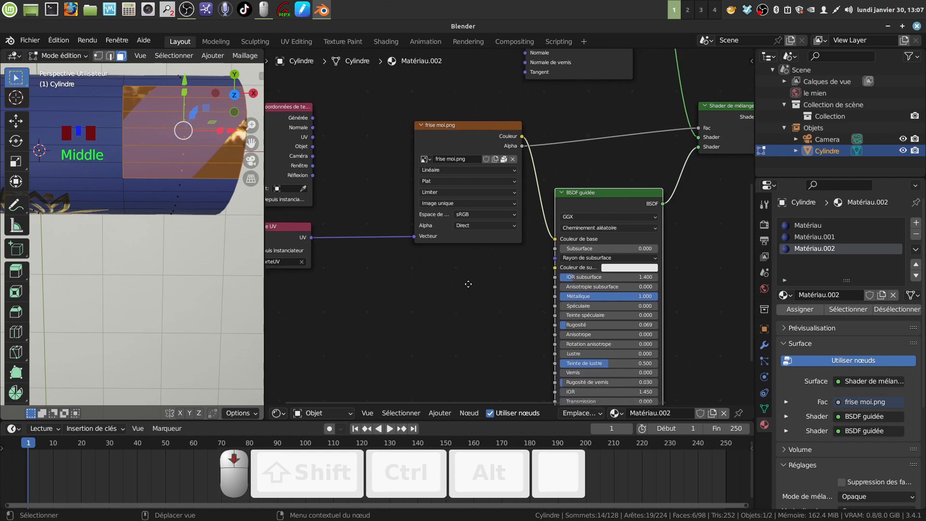
{"action": "middle_click_drag", "start_coordinate": [435, 334], "coordinate": [477, 333]}
{"action": "scroll", "coordinate": [473, 298], "scroll_direction": "down", "scroll_amount": 3}
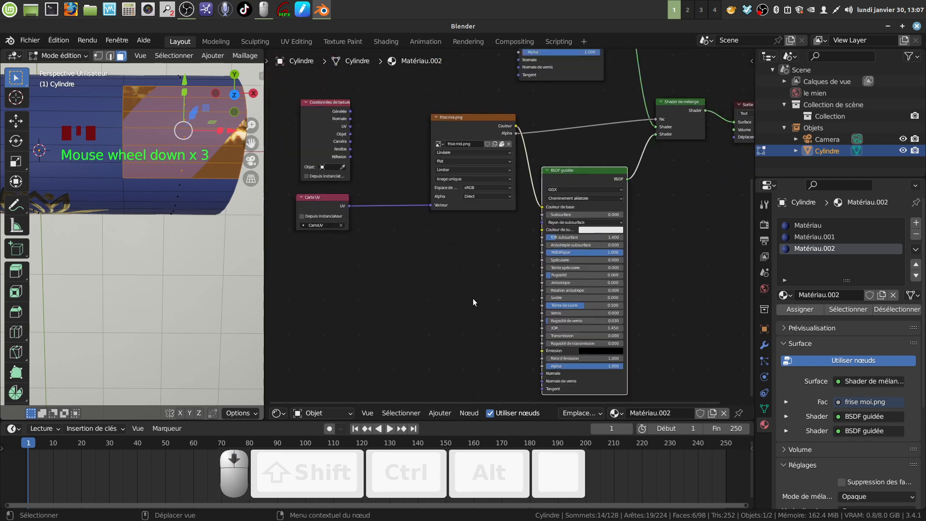
{"action": "mouse_move", "coordinate": [473, 298]}
{"action": "middle_mouse_down"}
{"action": "mouse_move", "coordinate": [482, 285]}
{"action": "mouse_move", "coordinate": [489, 306]}
{"action": "middle_mouse_up"}
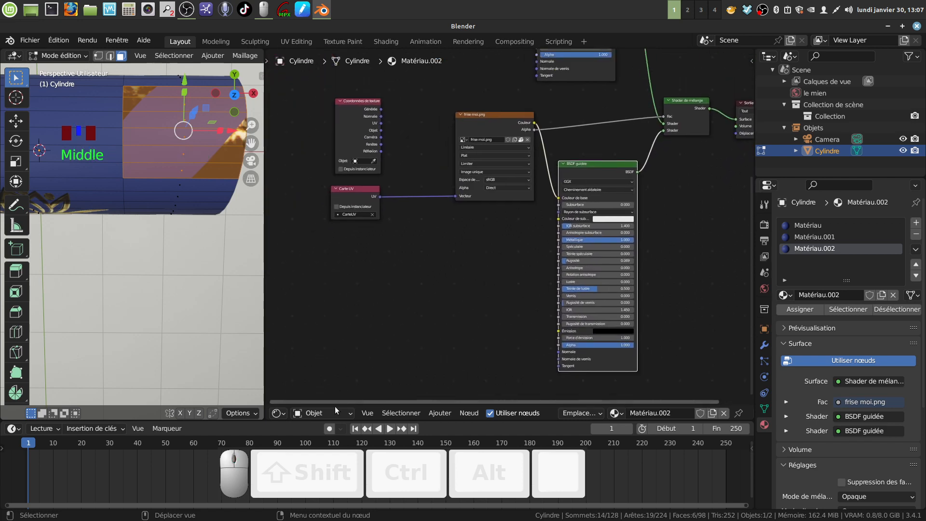
{"action": "left_click", "coordinate": [284, 412]}
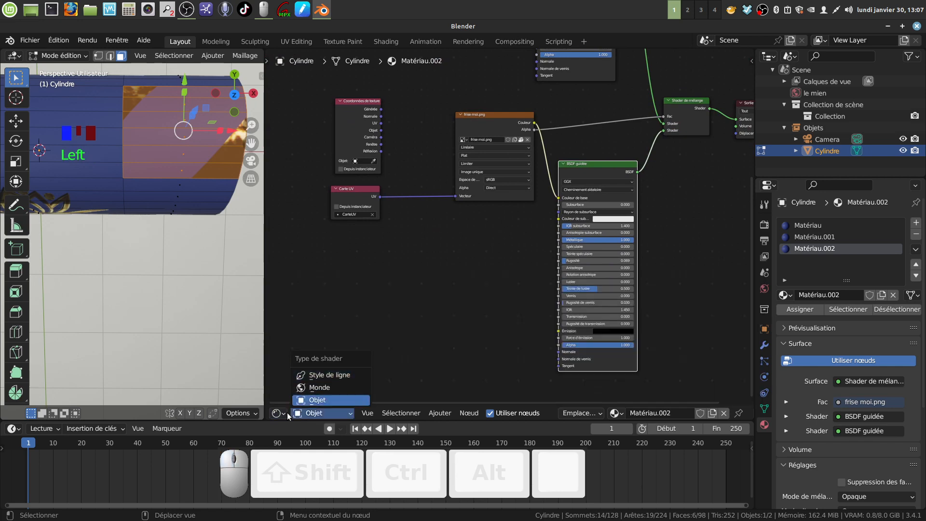
{"action": "left_click", "coordinate": [282, 416]}
{"action": "left_click", "coordinate": [282, 415]}
{"action": "left_click", "coordinate": [331, 326]}
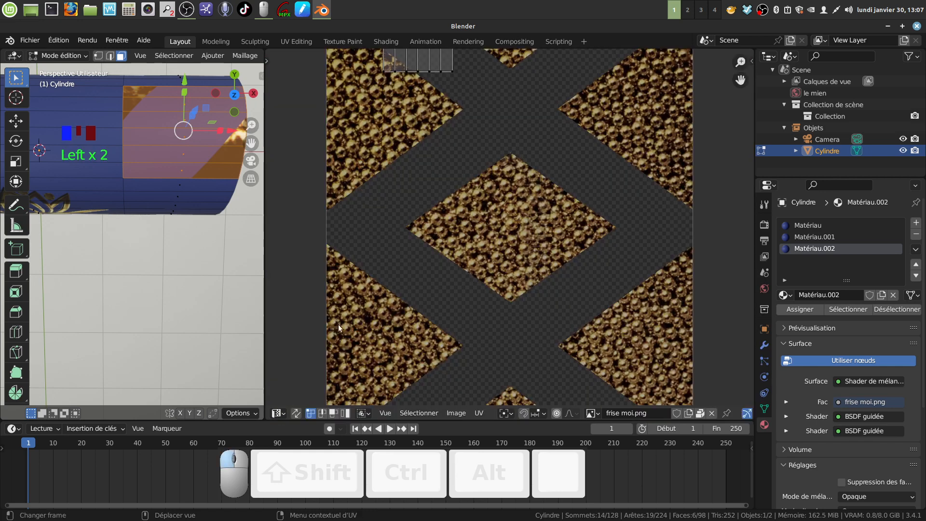
{"action": "scroll", "coordinate": [490, 314], "scroll_direction": "down", "scroll_amount": 4}
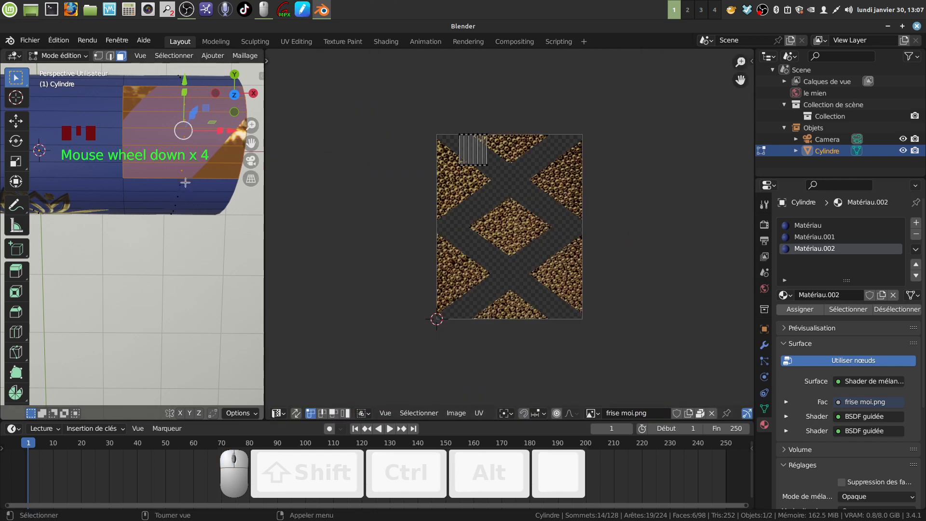
Unwrap the six selected faces, then enlarge their UVs and centre them so they cover the whole frise moi.png image
{"action": "key", "text": "u"}
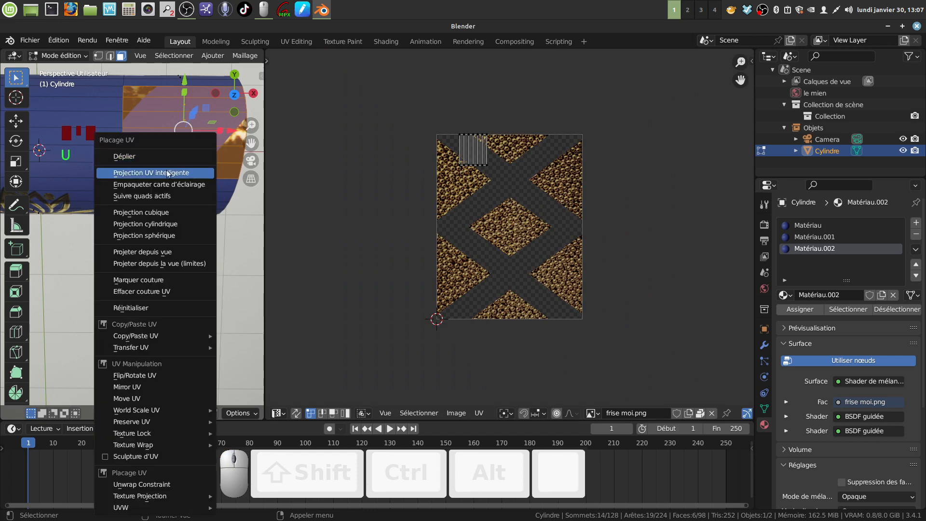
{"action": "left_click", "coordinate": [188, 155]}
{"action": "left_click_drag", "start_coordinate": [395, 191], "coordinate": [634, 342]}
{"action": "key", "text": "s"}
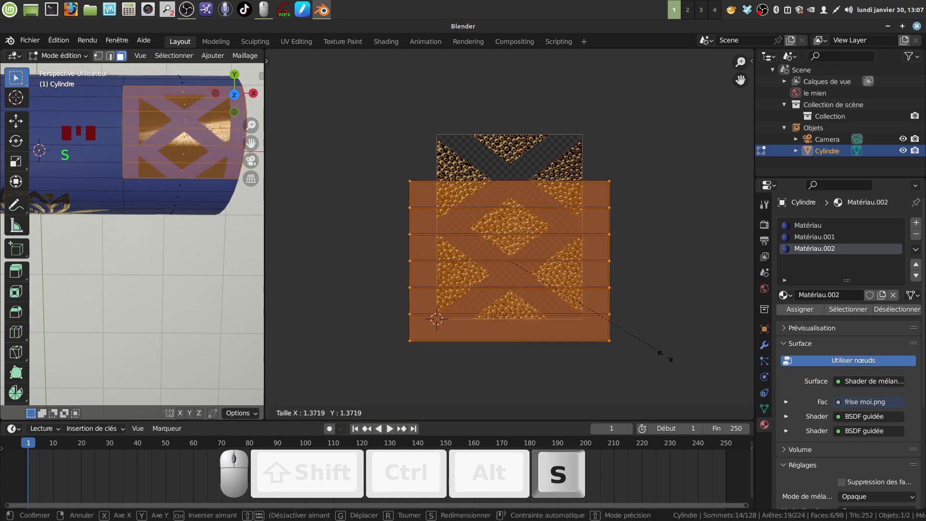
{"action": "left_click", "coordinate": [691, 366]}
{"action": "key", "text": "g"}
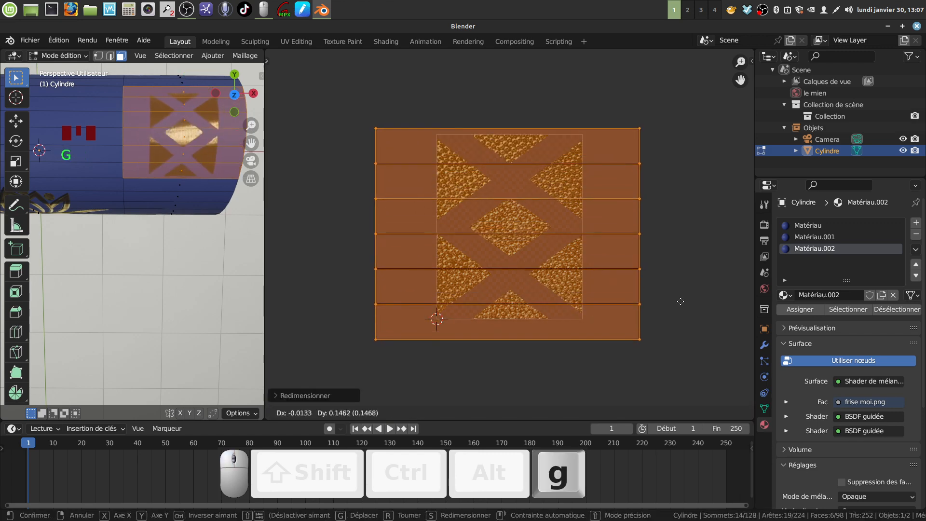
{"action": "left_click", "coordinate": [677, 297]}
{"action": "middle_click_drag", "start_coordinate": [205, 226], "coordinate": [246, 230]}
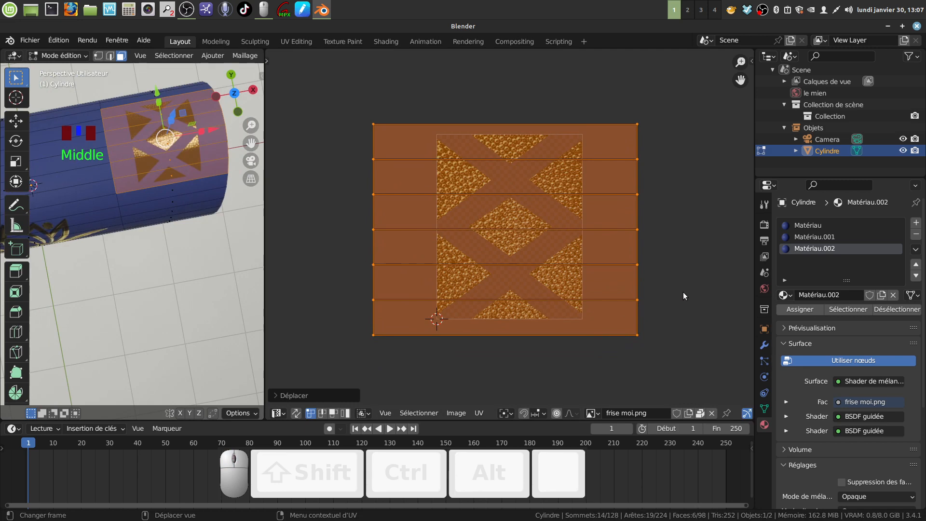
Stretch the faces' UVs along X by about 1.3 and rotate them about 25° counterclockwise over the image
{"action": "key", "text": "s"}
{"action": "key", "text": "x"}
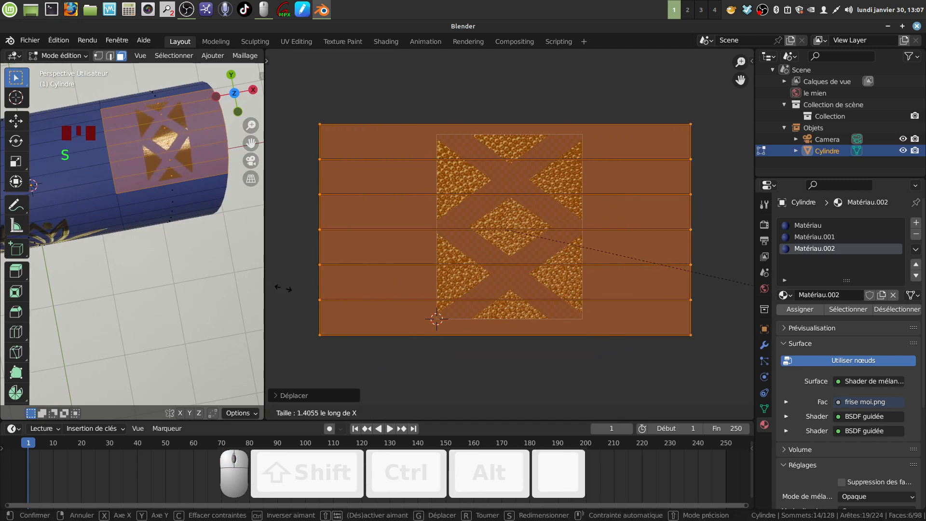
{"action": "left_click", "coordinate": [678, 333]}
{"action": "key", "text": "r"}
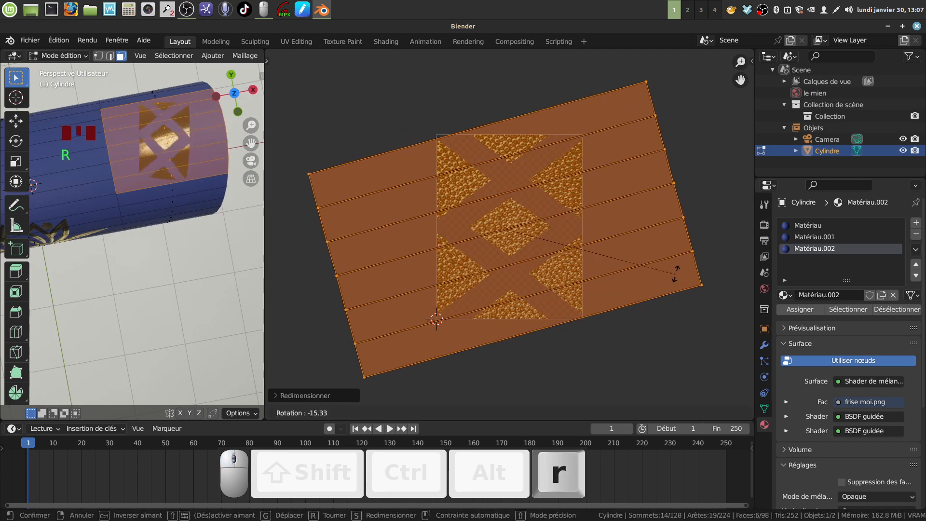
{"action": "left_click", "coordinate": [669, 242]}
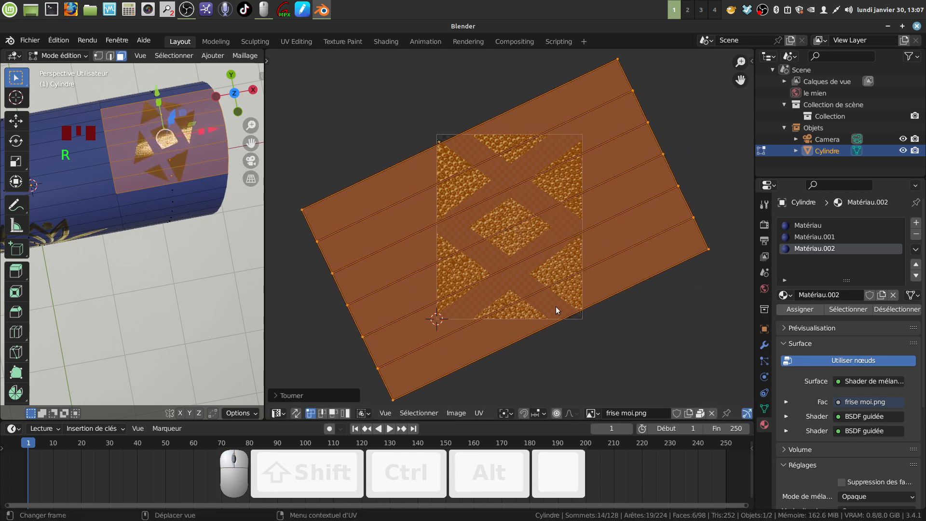
Scale the rotated UVs up slightly in both directions and return to object mode
{"action": "key", "text": "s"}
{"action": "left_click", "coordinate": [253, 290]}
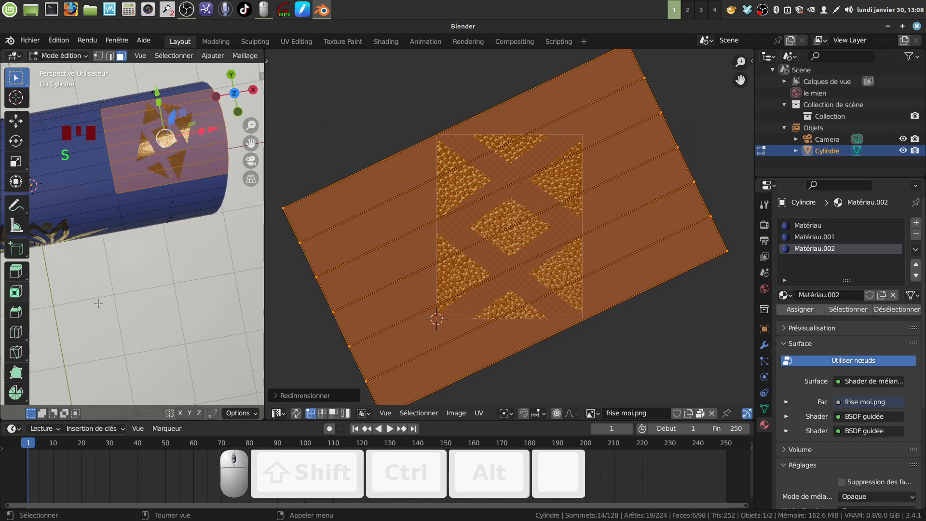
{"action": "scroll", "coordinate": [280, 314], "scroll_direction": "down", "scroll_amount": 2}
{"action": "middle_click_drag", "start_coordinate": [144, 304], "coordinate": [177, 301]}
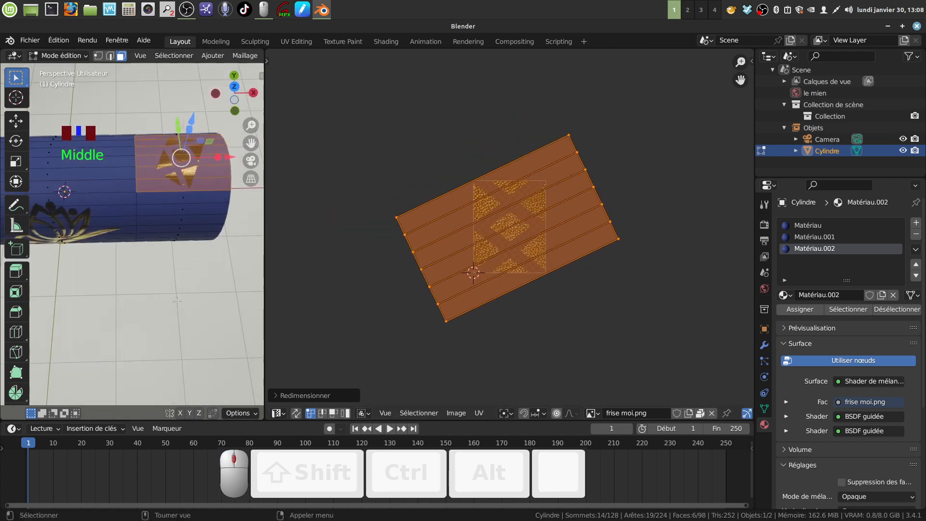
{"action": "key", "text": "Tab"}
Examine the gold beaded frieze up close on the cylinder's end section from several angles
{"action": "middle_click_drag", "start_coordinate": [185, 259], "coordinate": [223, 267], "text": "shift"}
{"action": "scroll", "coordinate": [164, 302], "scroll_direction": "up", "scroll_amount": 3}
{"action": "scroll", "coordinate": [167, 332], "scroll_direction": "up", "scroll_amount": 2}
{"action": "scroll", "coordinate": [223, 267], "scroll_direction": "down", "scroll_amount": 4, "text": "shift"}
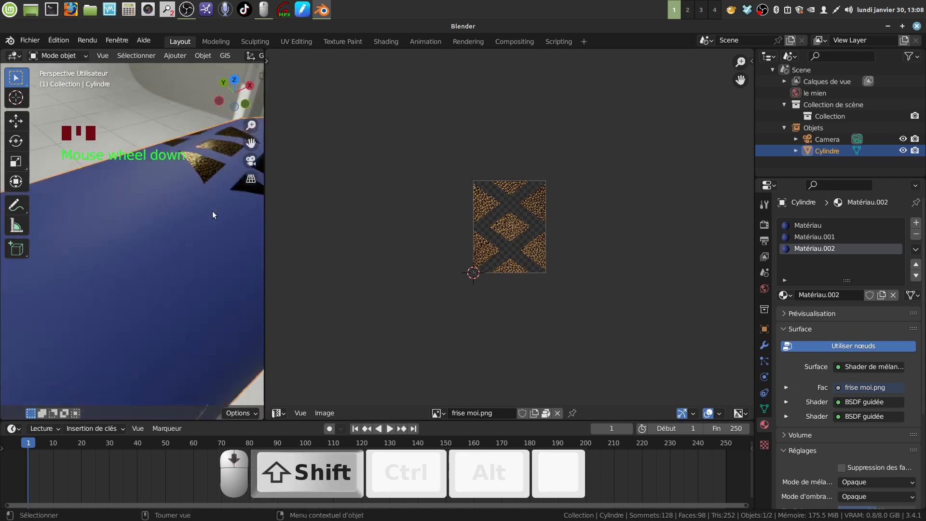
{"action": "scroll", "coordinate": [212, 210], "scroll_direction": "down", "scroll_amount": 3}
{"action": "middle_click_drag", "start_coordinate": [82, 375], "coordinate": [72, 349]}
{"action": "middle_click_drag", "start_coordinate": [129, 301], "coordinate": [47, 361], "text": "shift"}
{"action": "scroll", "coordinate": [174, 309], "scroll_direction": "up", "scroll_amount": 3}
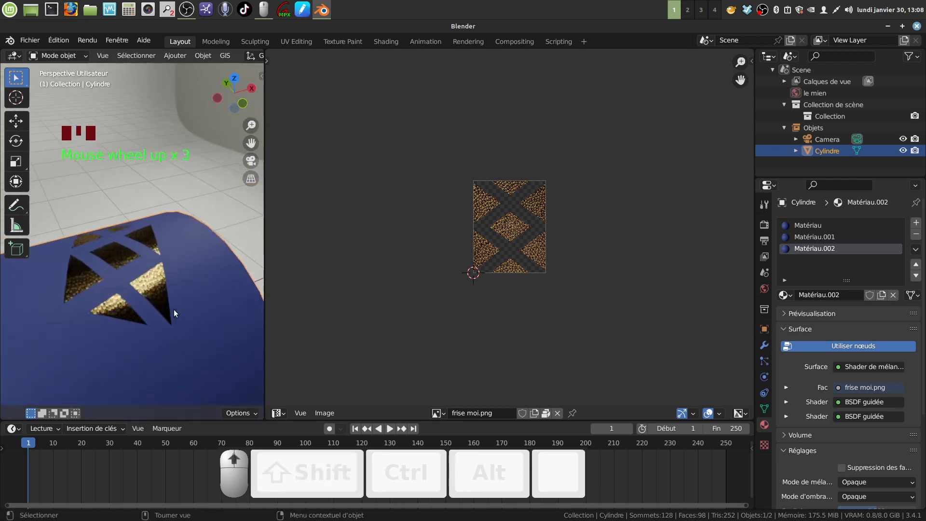
{"action": "middle_click_drag", "start_coordinate": [174, 309], "coordinate": [206, 299]}
{"action": "middle_click_drag", "start_coordinate": [366, 287], "coordinate": [396, 257], "text": "shift"}
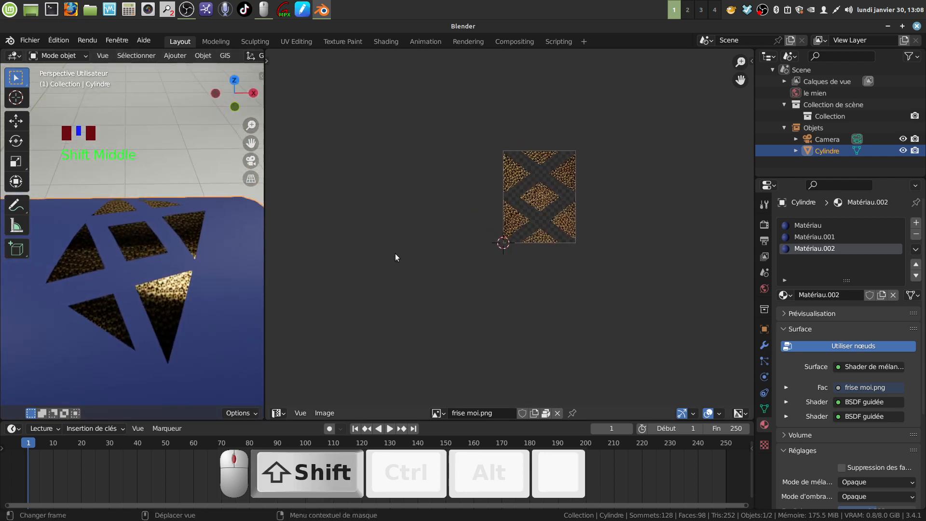
Widen the 3D viewport to about half the window width, framing the beaded frieze in close-up
{"action": "left_click_drag", "start_coordinate": [265, 302], "coordinate": [289, 302]}
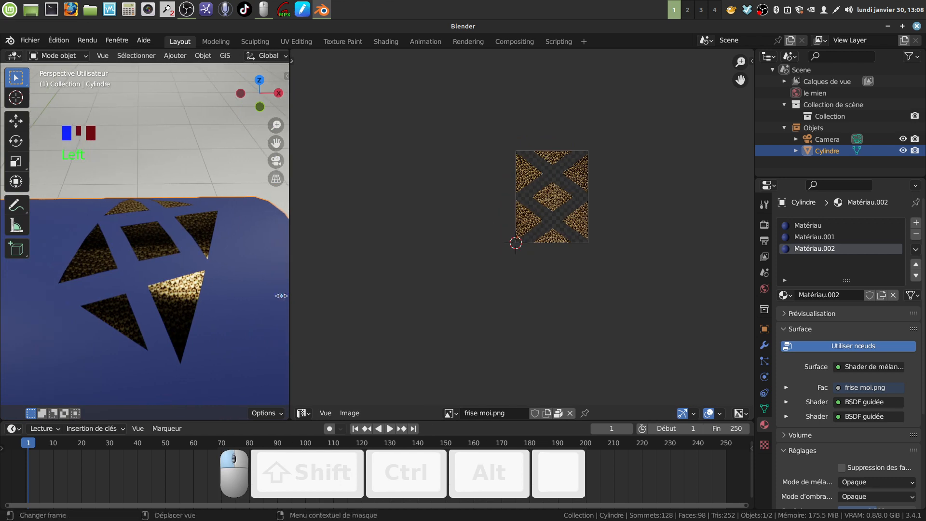
{"action": "middle_click_drag", "start_coordinate": [207, 309], "coordinate": [284, 261]}
{"action": "scroll", "coordinate": [233, 256], "scroll_direction": "up", "scroll_amount": 1}
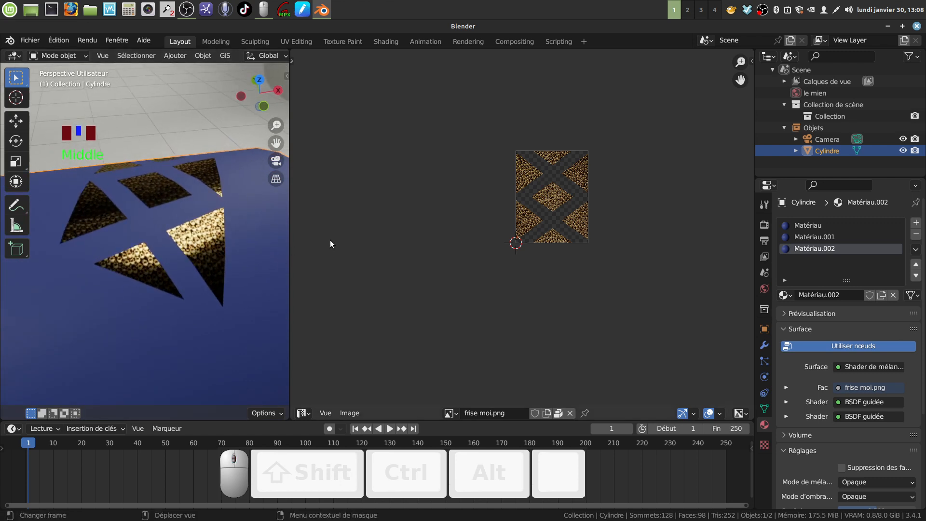
{"action": "left_click_drag", "start_coordinate": [289, 244], "coordinate": [421, 240]}
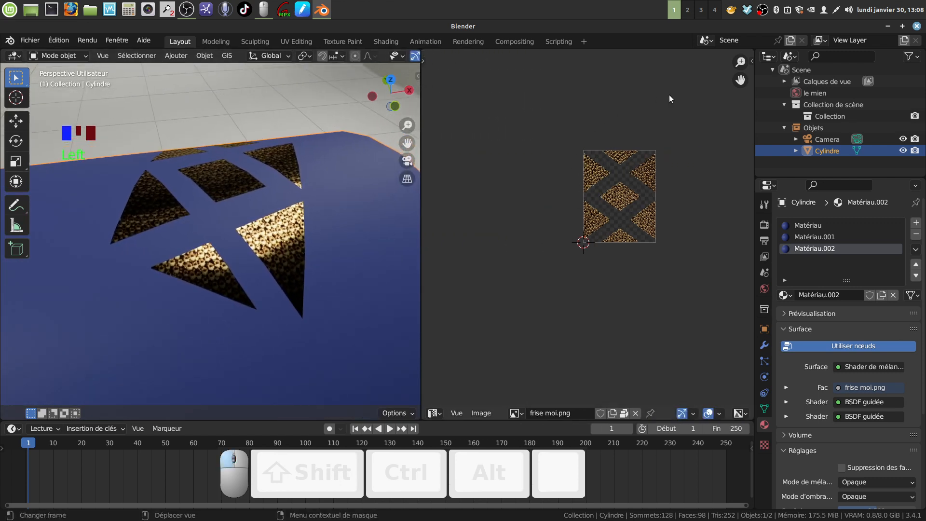
{"action": "left_click", "coordinate": [763, 10]}
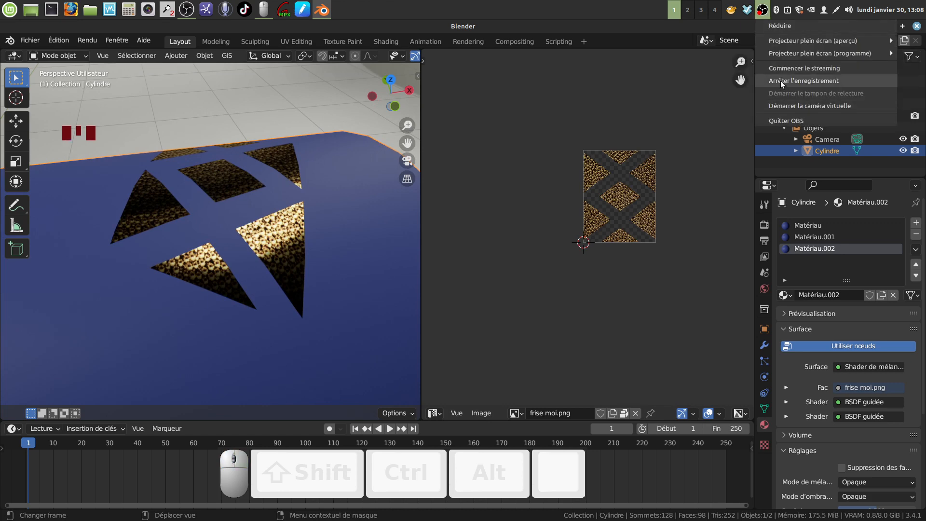